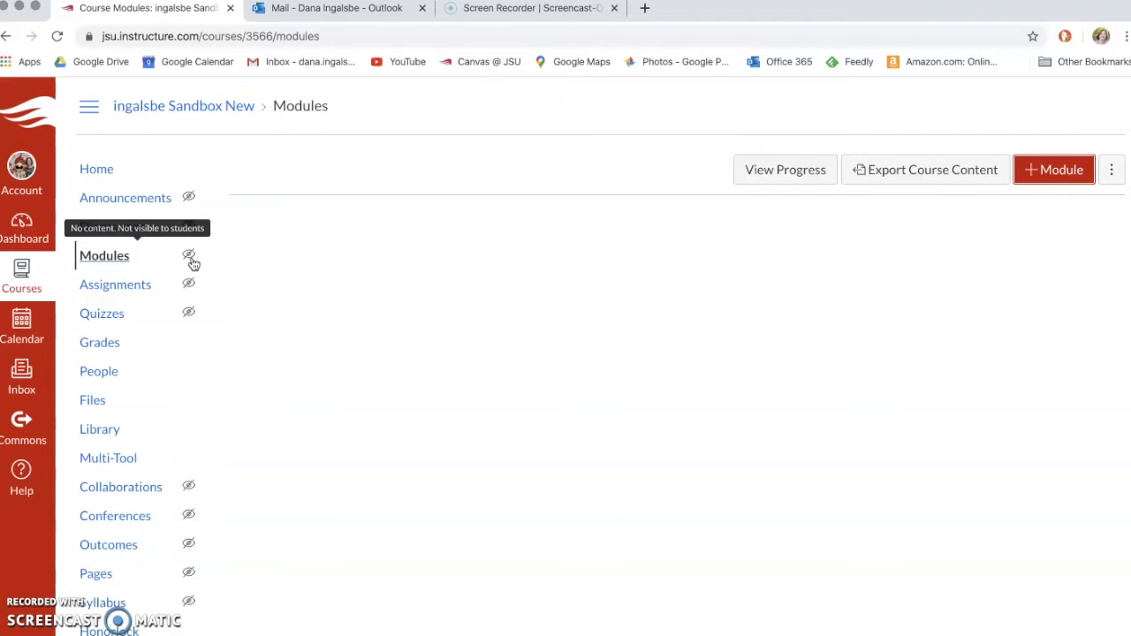
Step: Add a new module named 'Sample Module - Week of March 16' on the Modules page
{"action": "left_click", "coordinate": [1045, 171]}
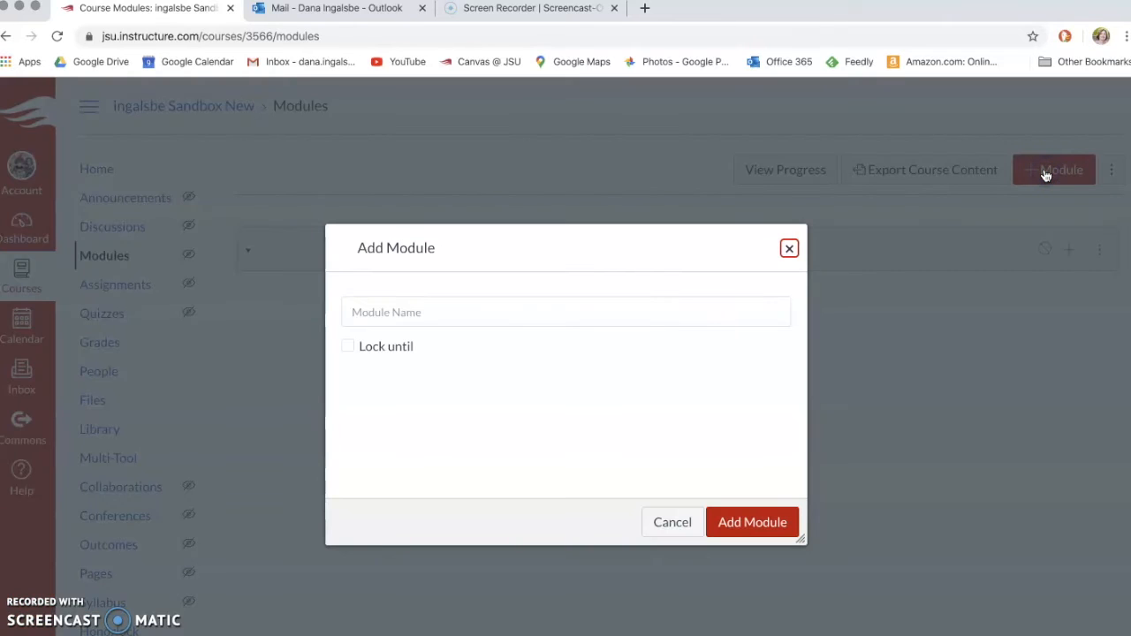
{"action": "left_click", "coordinate": [602, 314]}
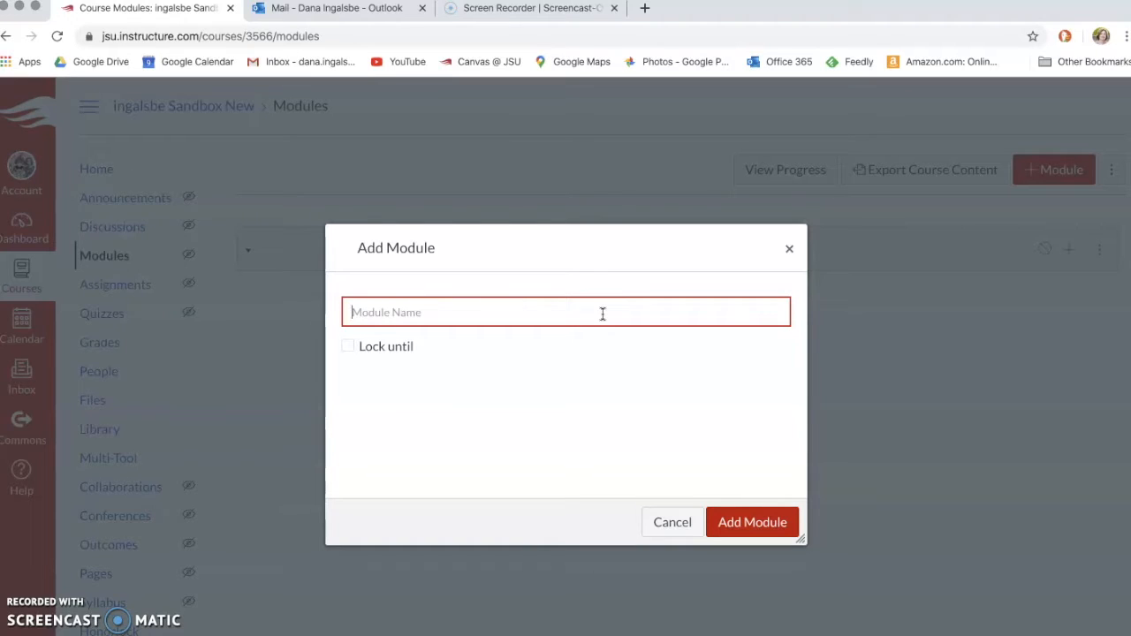
{"action": "type", "text": "Sample Module - Week of March 16"}
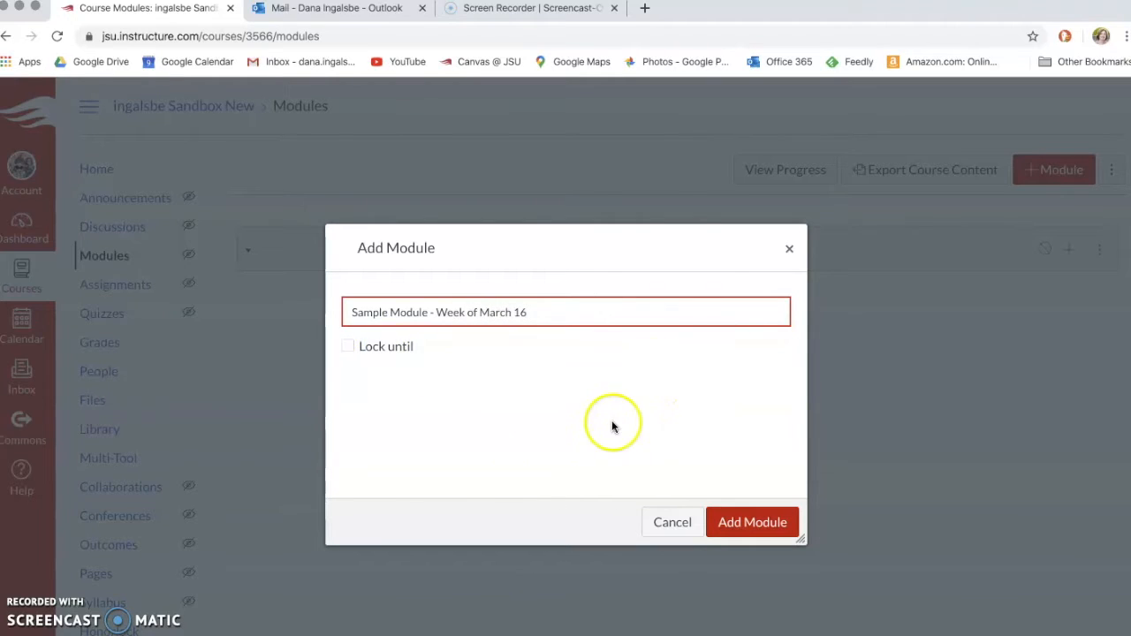
{"action": "left_click", "coordinate": [767, 524]}
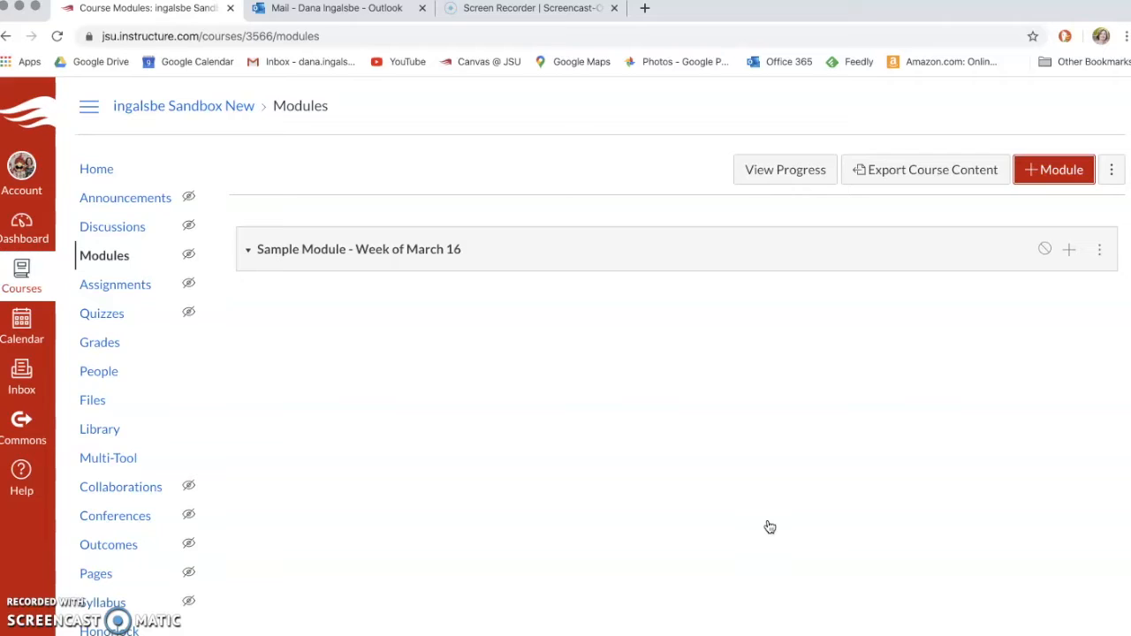
Step: Add a new page item 'Learning Objectives' to the module and open it
{"action": "left_click", "coordinate": [1071, 255]}
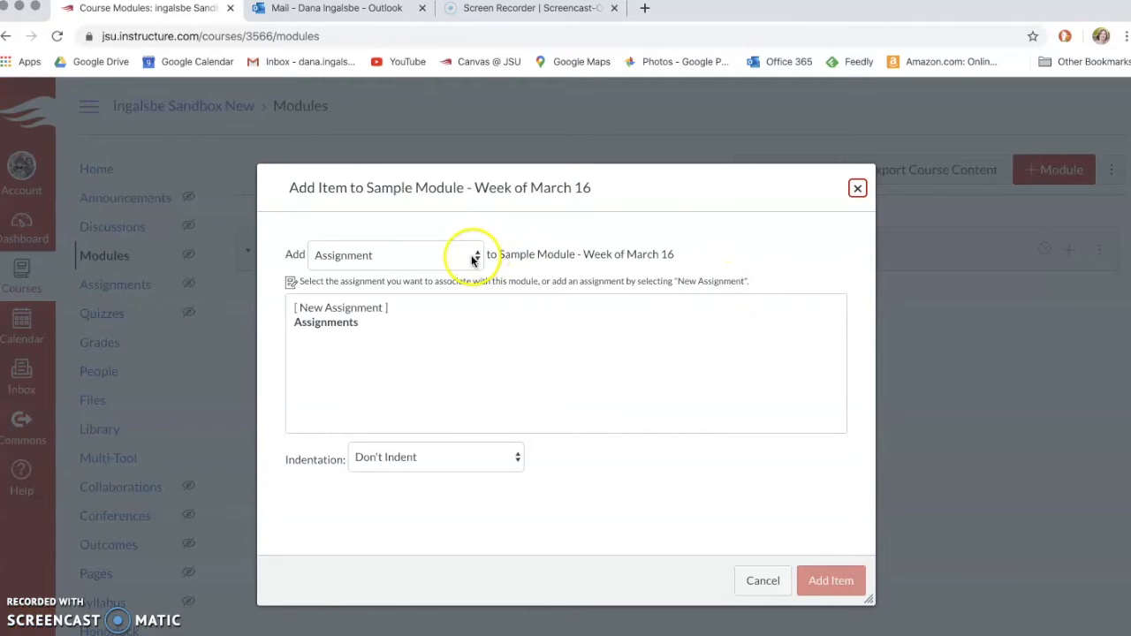
{"action": "left_click", "coordinate": [473, 256]}
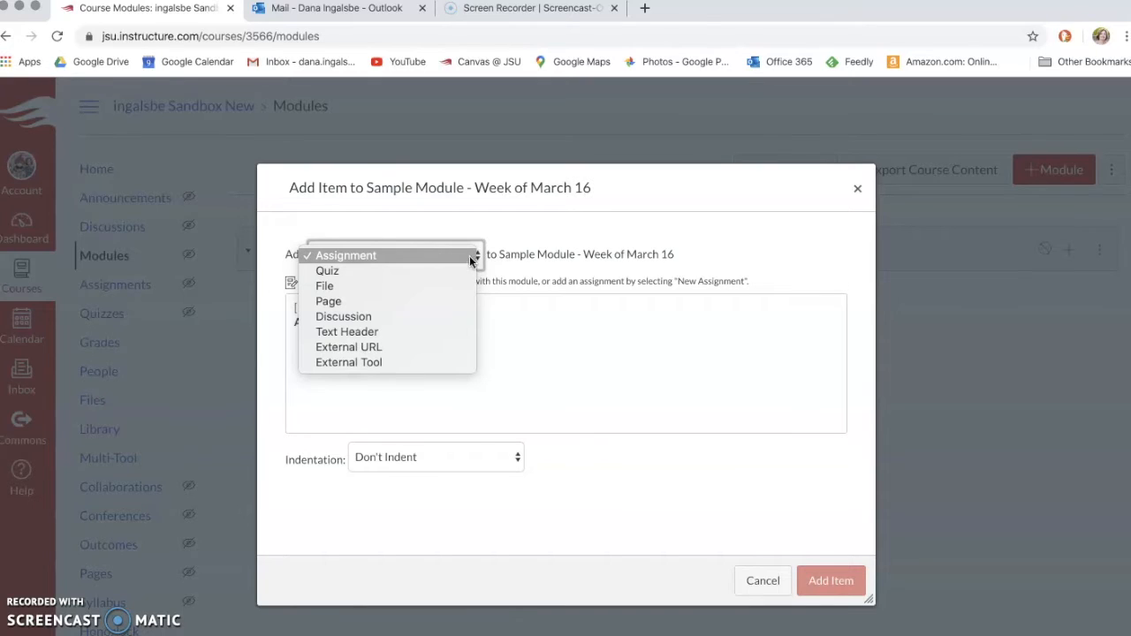
{"action": "left_click", "coordinate": [416, 301]}
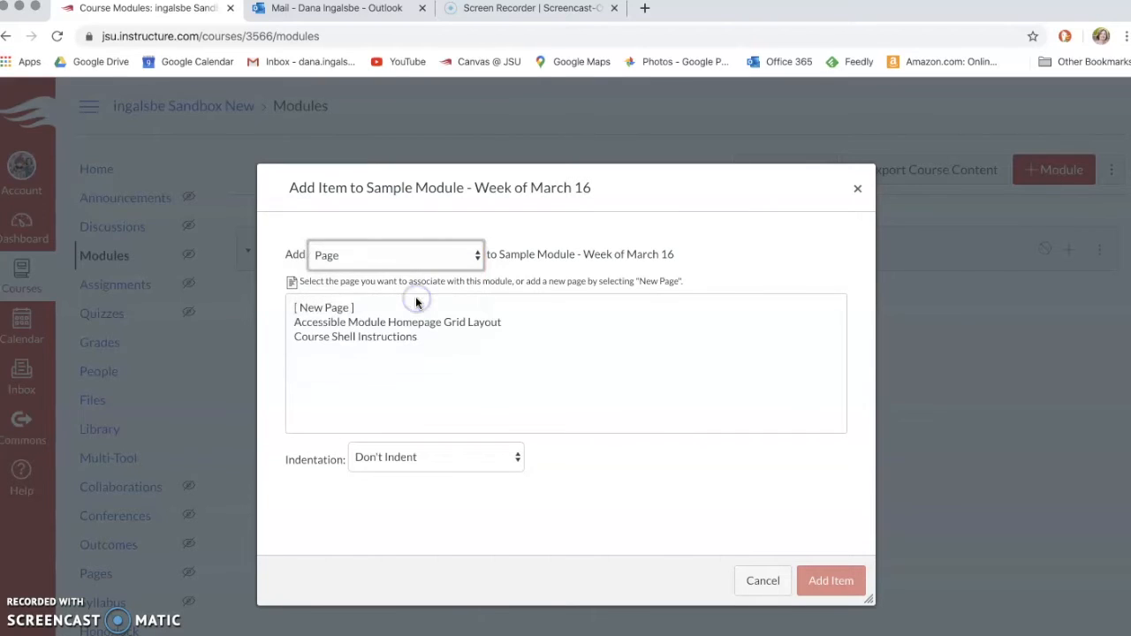
{"action": "left_click", "coordinate": [344, 309]}
{"action": "left_click", "coordinate": [380, 464]}
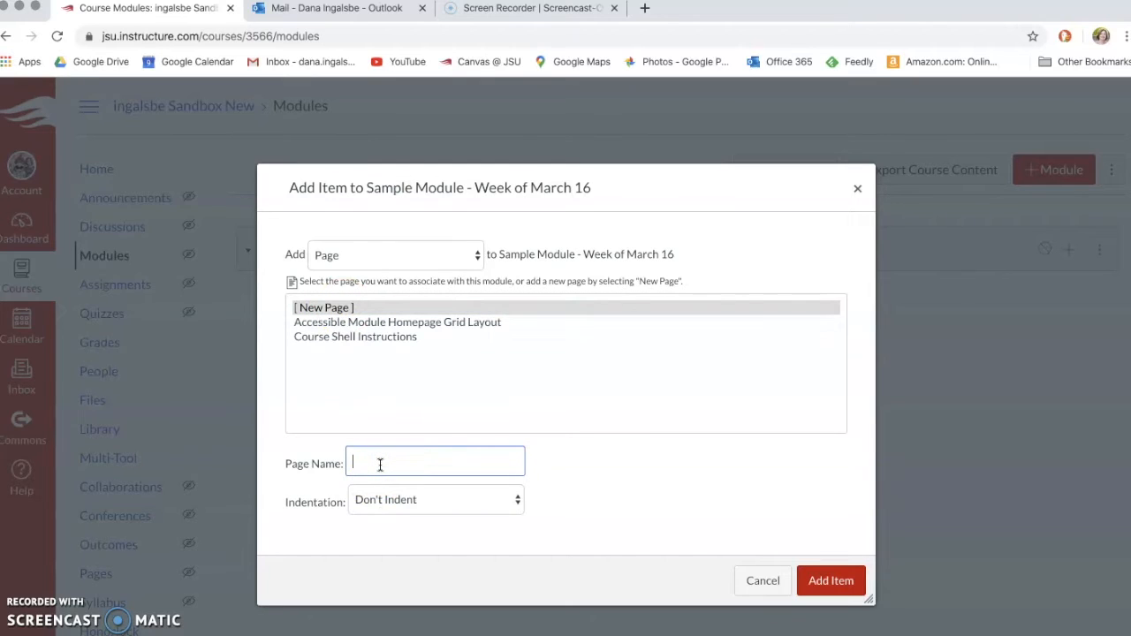
{"action": "type", "text": "Learning Objectives"}
{"action": "left_click", "coordinate": [406, 465]}
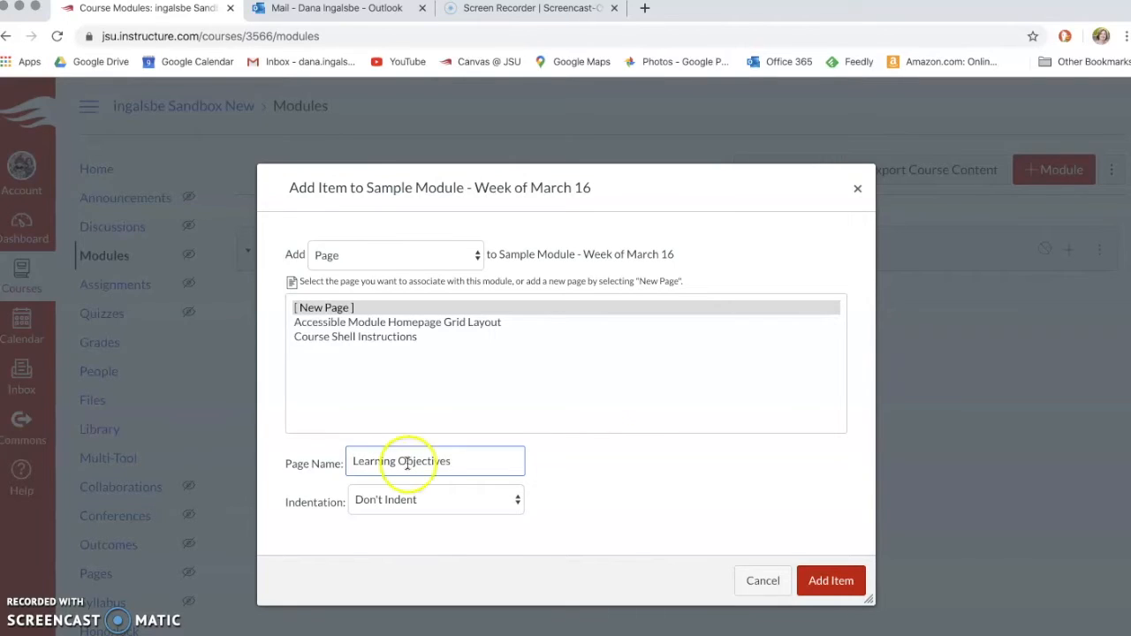
{"action": "left_click", "coordinate": [831, 588]}
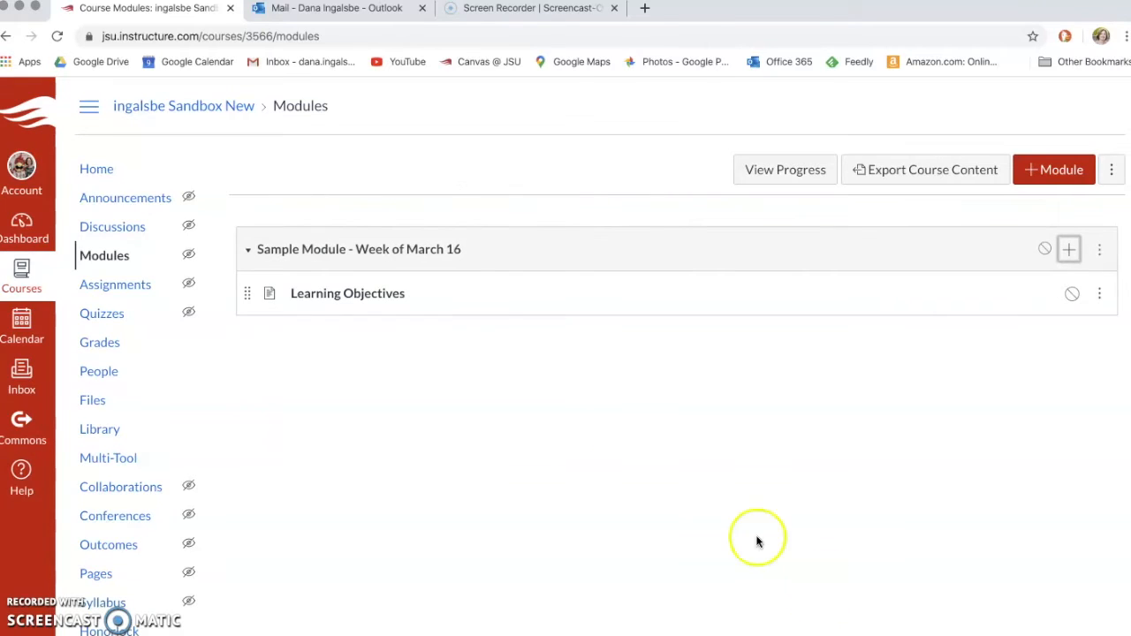
{"action": "left_click", "coordinate": [373, 297]}
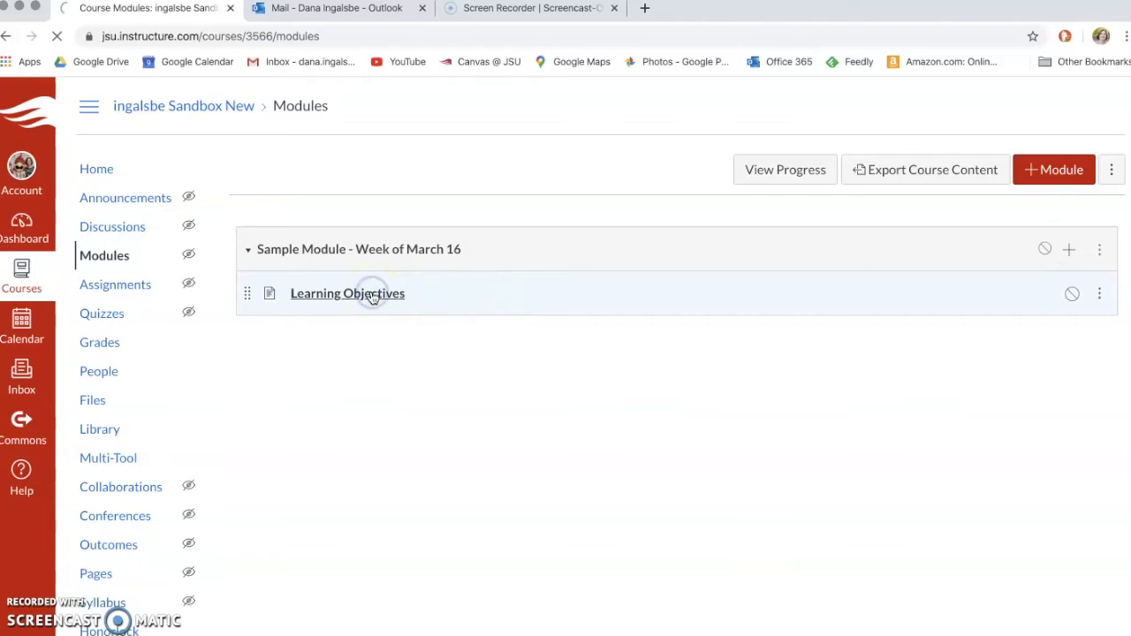
Step: Edit the page and type the intro line 'In this module, you will learn about:'
{"action": "left_click", "coordinate": [1042, 174]}
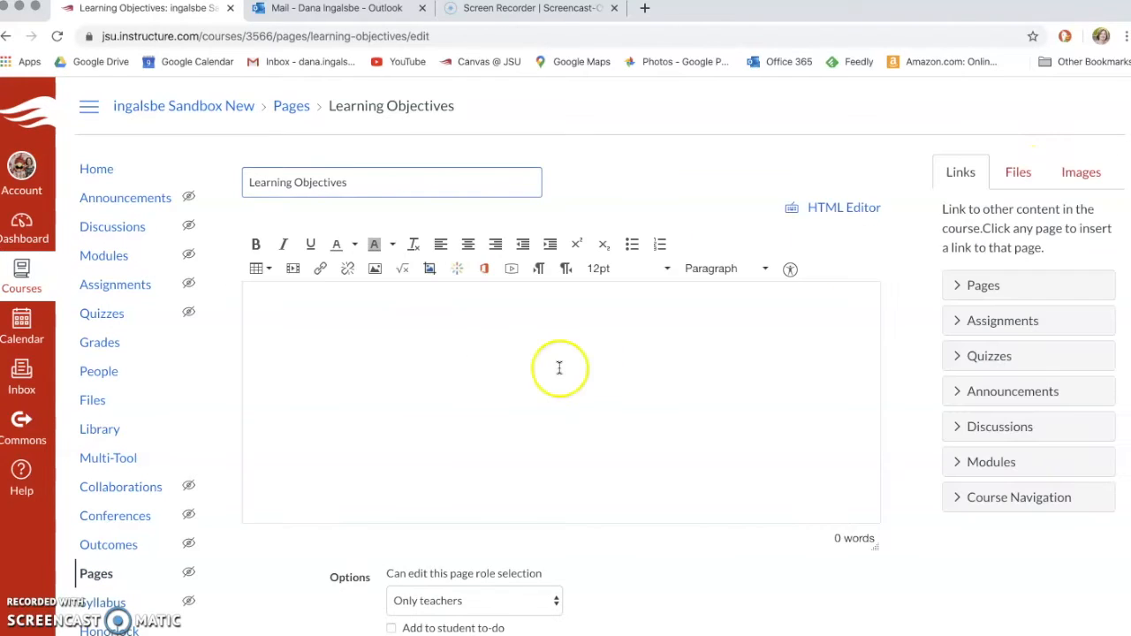
{"action": "left_click", "coordinate": [488, 339]}
{"action": "scroll", "coordinate": [485, 339], "scroll_direction": "down", "scroll_amount": 1}
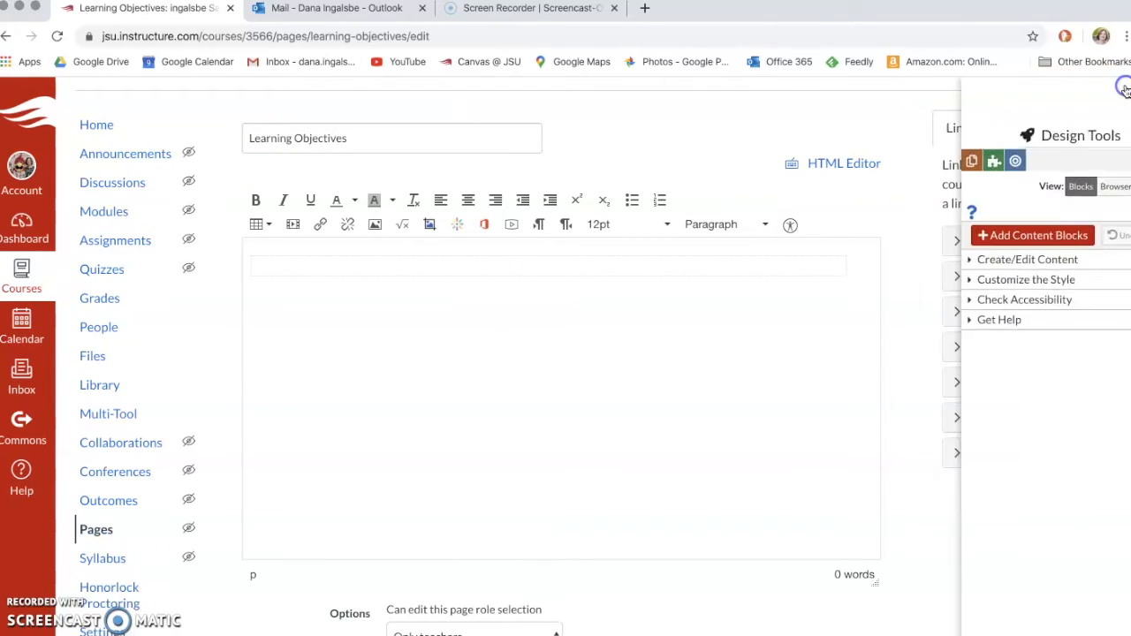
{"action": "left_click", "coordinate": [1125, 89]}
{"action": "left_click", "coordinate": [395, 268]}
{"action": "type", "text": "In this module, you will learn about:"}
Step: Add a bulleted list with items a, b and c, then return to plain paragraphs
{"action": "key", "text": "Return"}
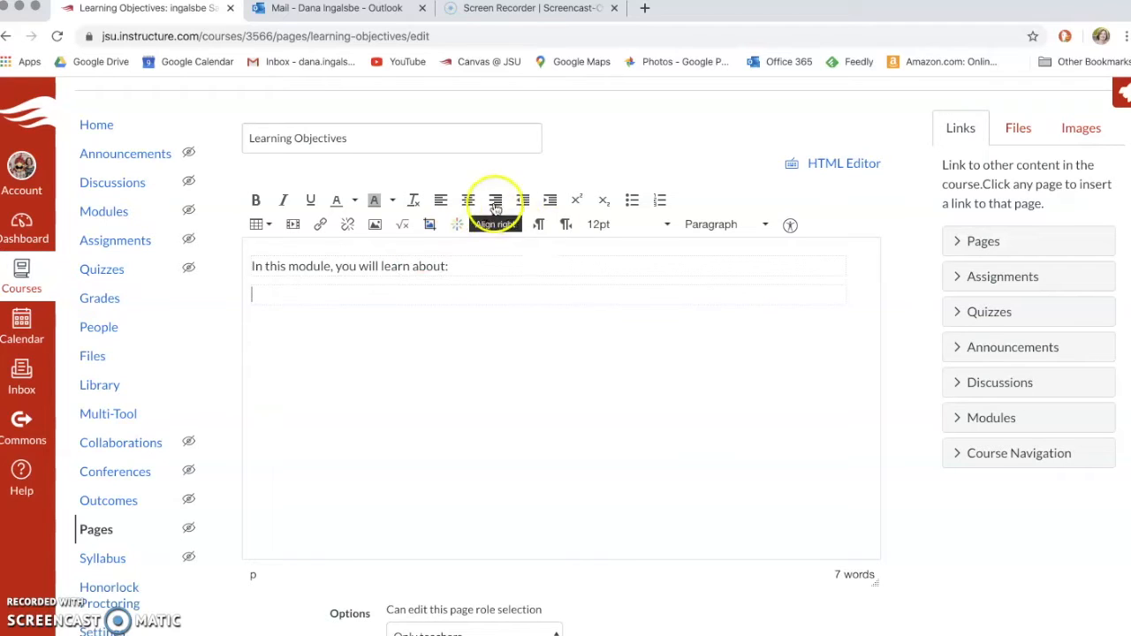
{"action": "left_click", "coordinate": [630, 200]}
{"action": "type", "text": "a"}
{"action": "key", "text": "Return"}
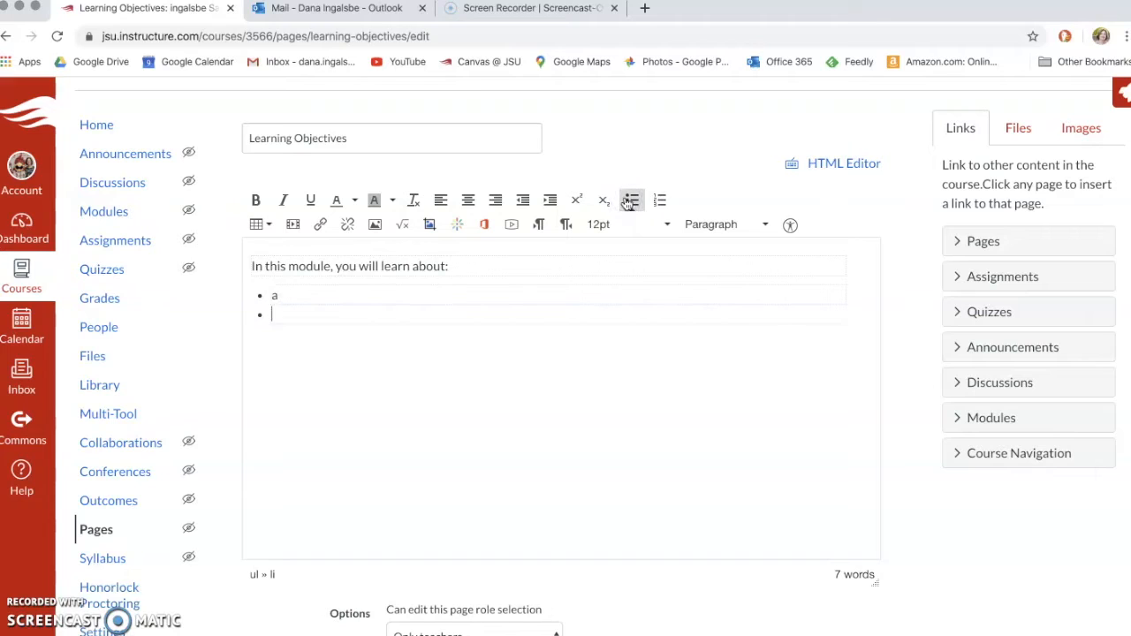
{"action": "type", "text": "b"}
{"action": "key", "text": "Return"}
{"action": "type", "text": "c"}
{"action": "key", "text": "Return"}
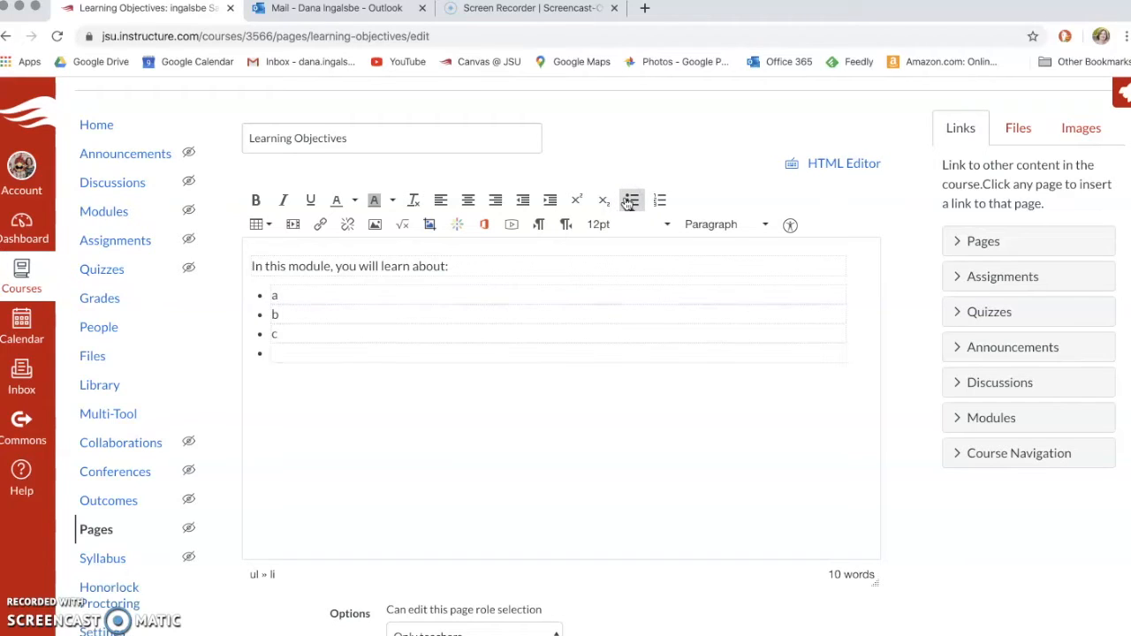
{"action": "left_click", "coordinate": [632, 202]}
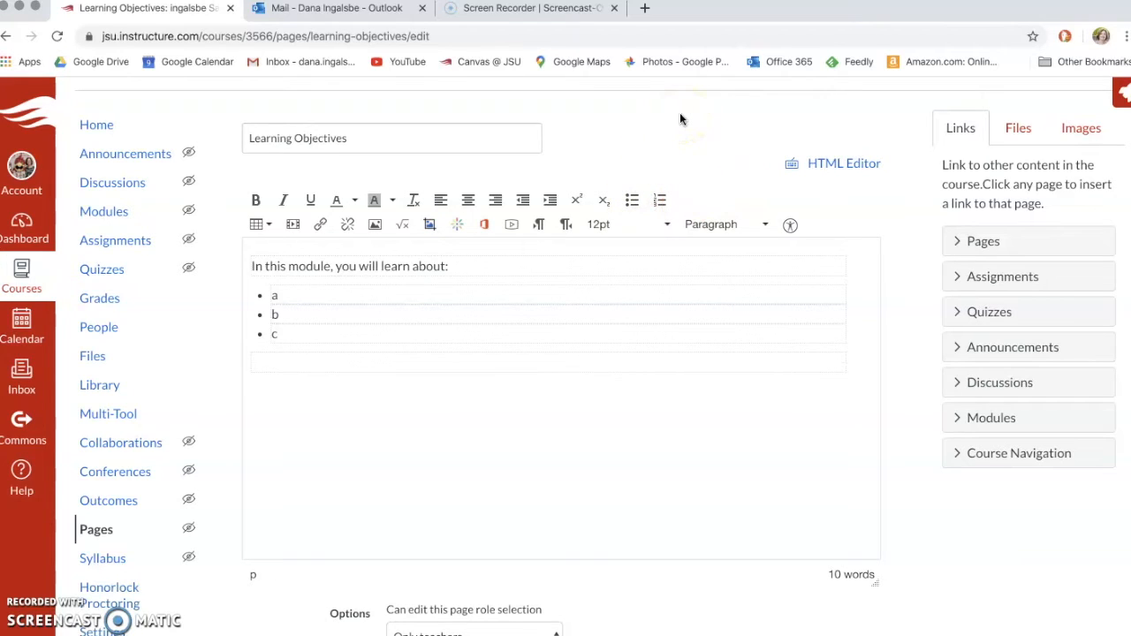
Step: Write the paragraph 'Recall that during our last class meeting, we discussed ___…' promising clarification and reinforcement
{"action": "type", "text": "Recall that "}
{"action": "type", "text": "during our last ca"}
{"action": "type", "text": "lss"}
{"action": "key", "text": "BackSpace"}
{"action": "key", "text": "BackSpace"}
{"action": "key", "text": "BackSpace"}
{"action": "key", "text": "BackSpace"}
{"action": "type", "text": "la"}
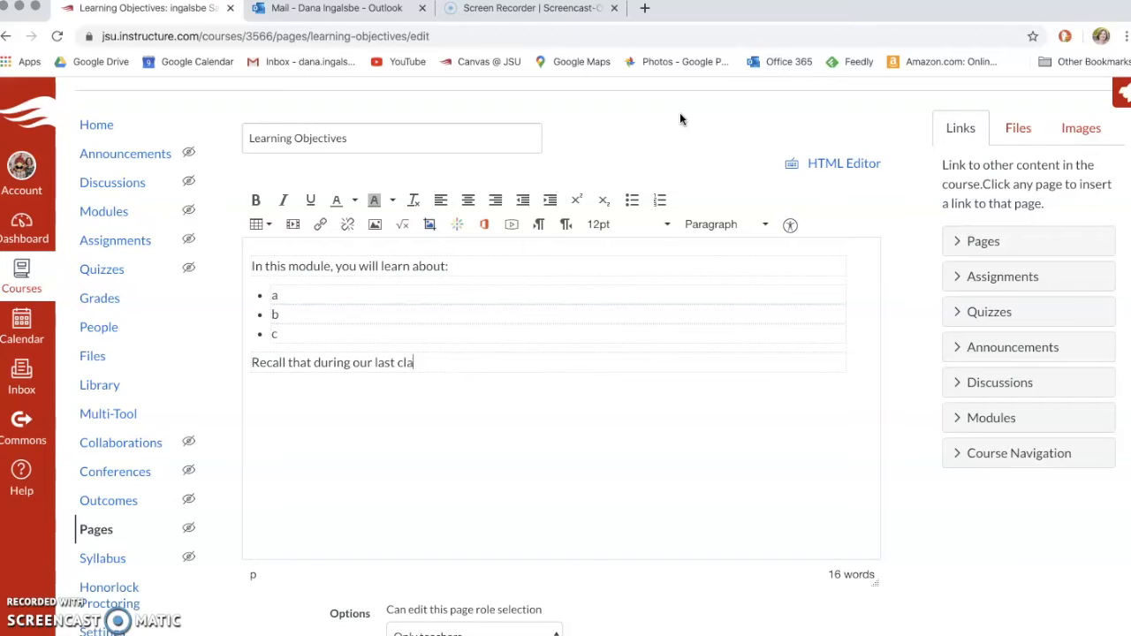
{"action": "type", "text": "ss meeting, we discussed"}
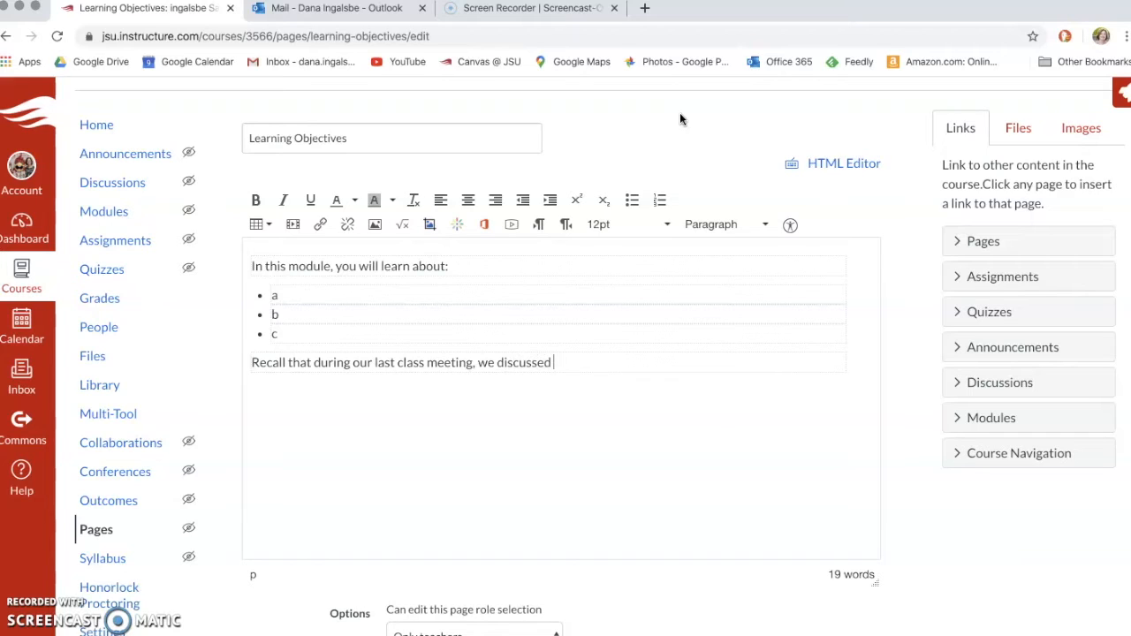
{"action": "left_click", "coordinate": [680, 116]}
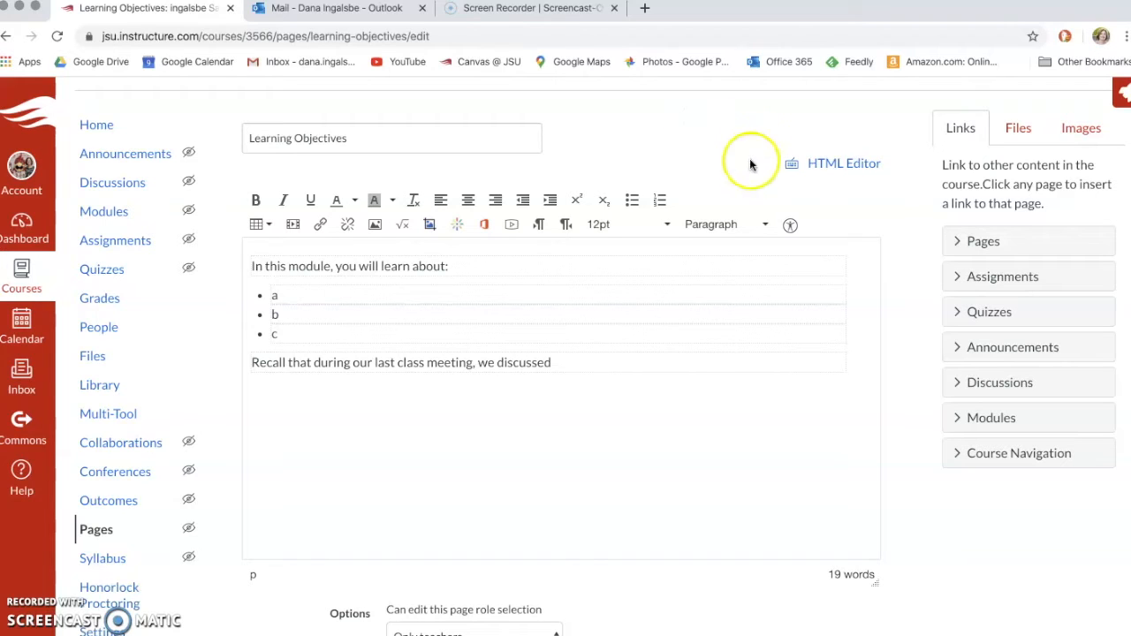
{"action": "left_click", "coordinate": [570, 361]}
{"action": "type", "text": "___, and this modul"}
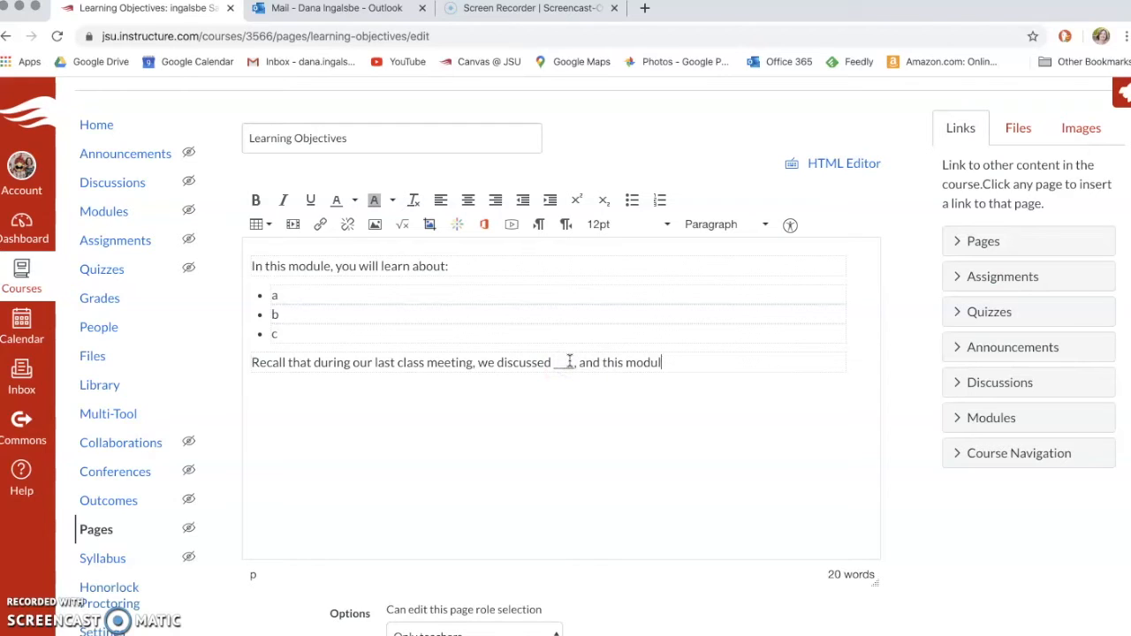
{"action": "type", "text": "e will provide more cl"}
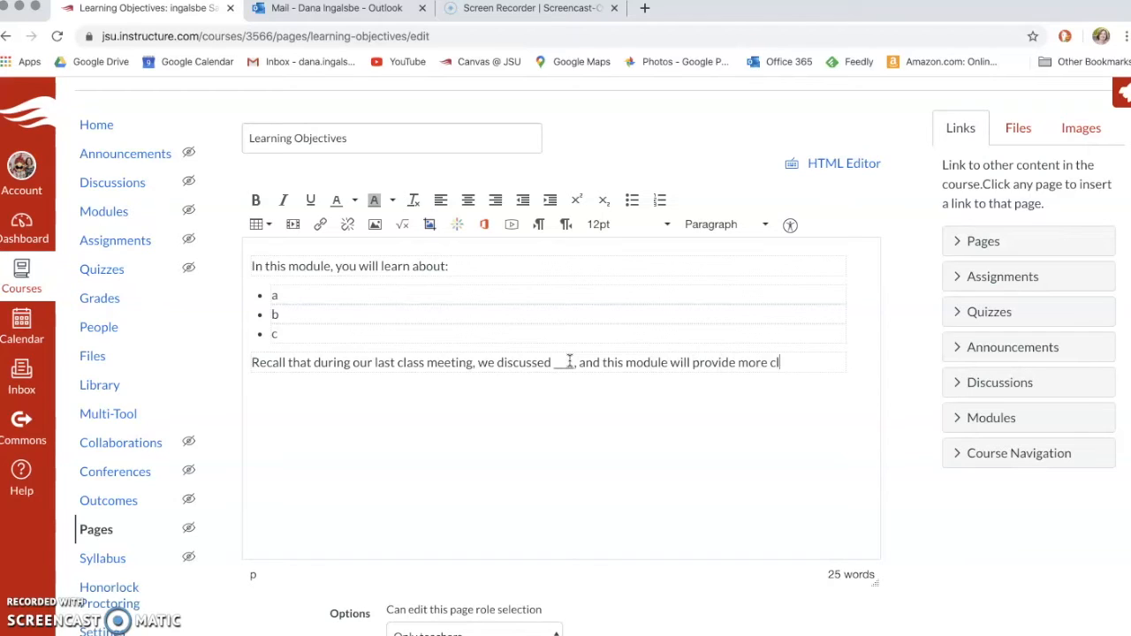
{"action": "type", "text": "arification and reinforemcn"}
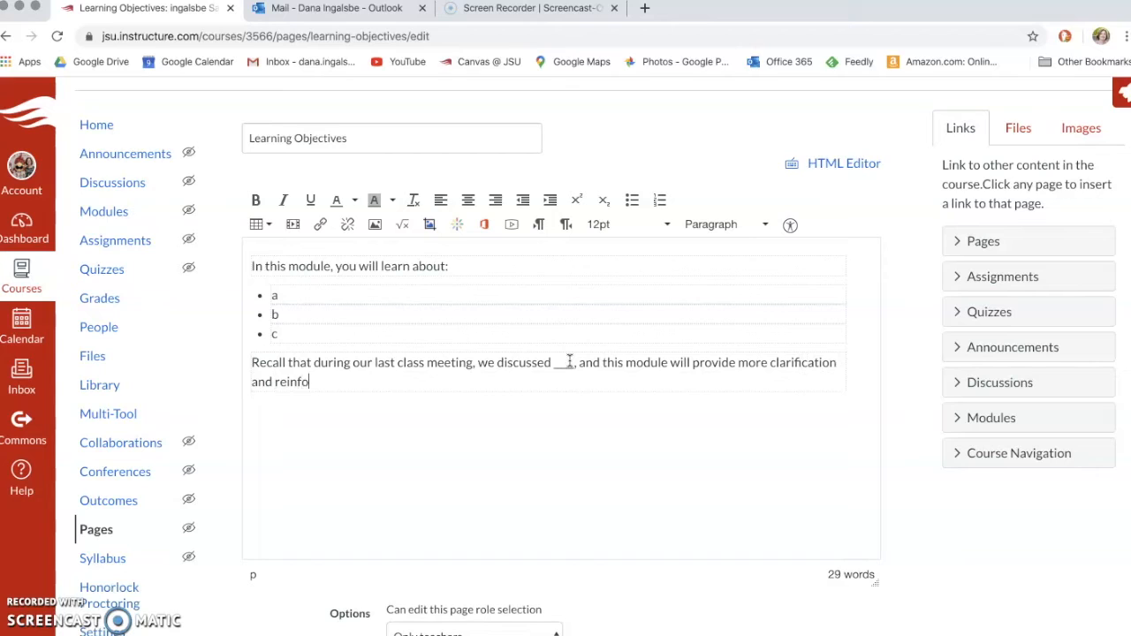
{"action": "key", "text": "BackSpace"}
{"action": "key", "text": "BackSpace"}
{"action": "key", "text": "BackSpace"}
{"action": "key", "text": "BackSpace"}
{"action": "type", "text": "cement of those topics."}
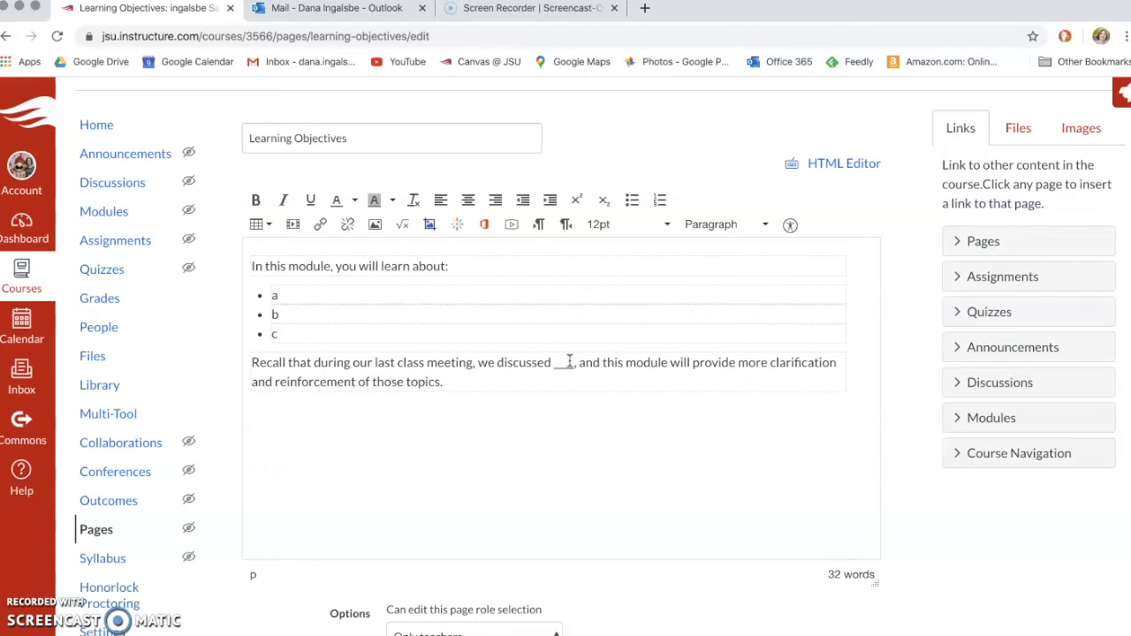
{"action": "left_click", "coordinate": [611, 387]}
{"action": "scroll", "coordinate": [612, 388], "scroll_direction": "down", "scroll_amount": 1}
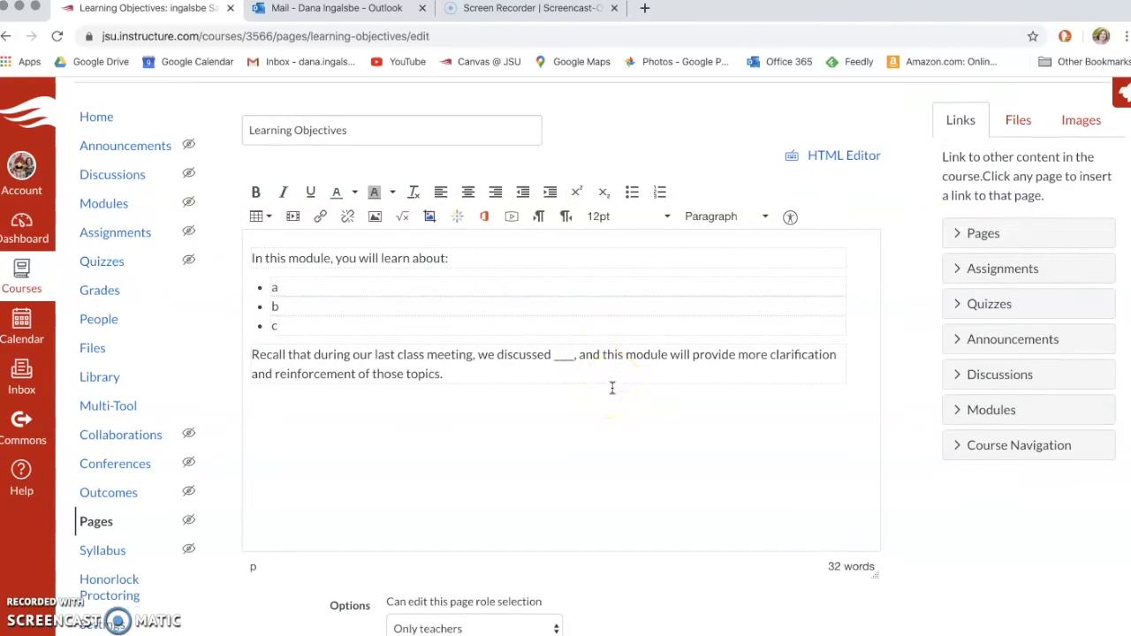
{"action": "scroll", "coordinate": [612, 388], "scroll_direction": "down", "scroll_amount": 5}
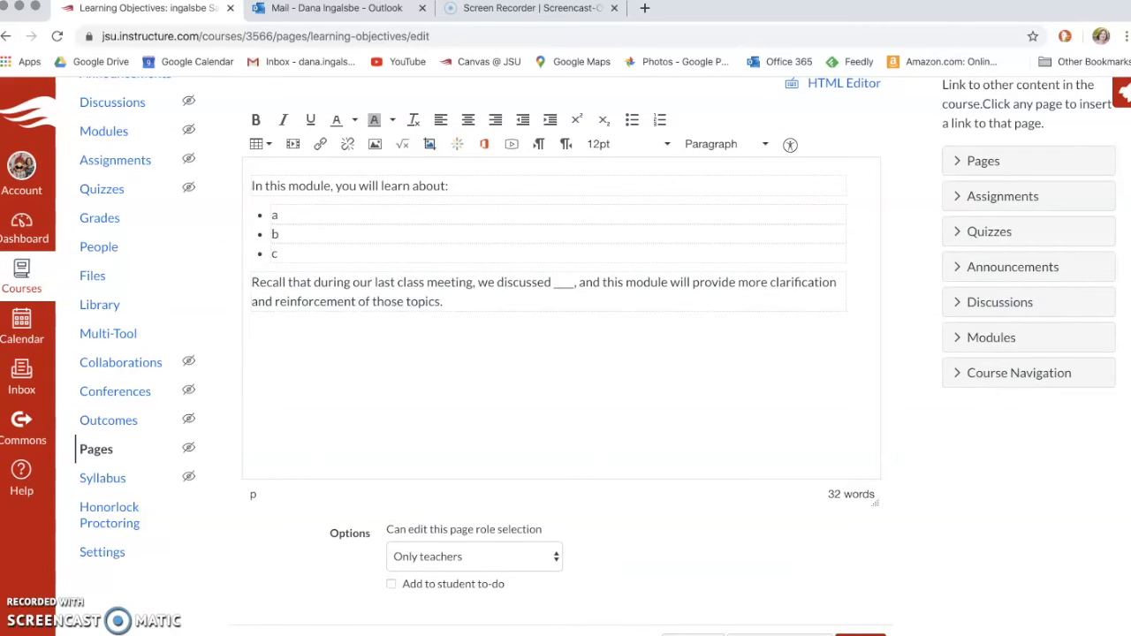
Step: Save the Learning Objectives page and go back to the course Modules list
{"action": "left_click", "coordinate": [856, 633]}
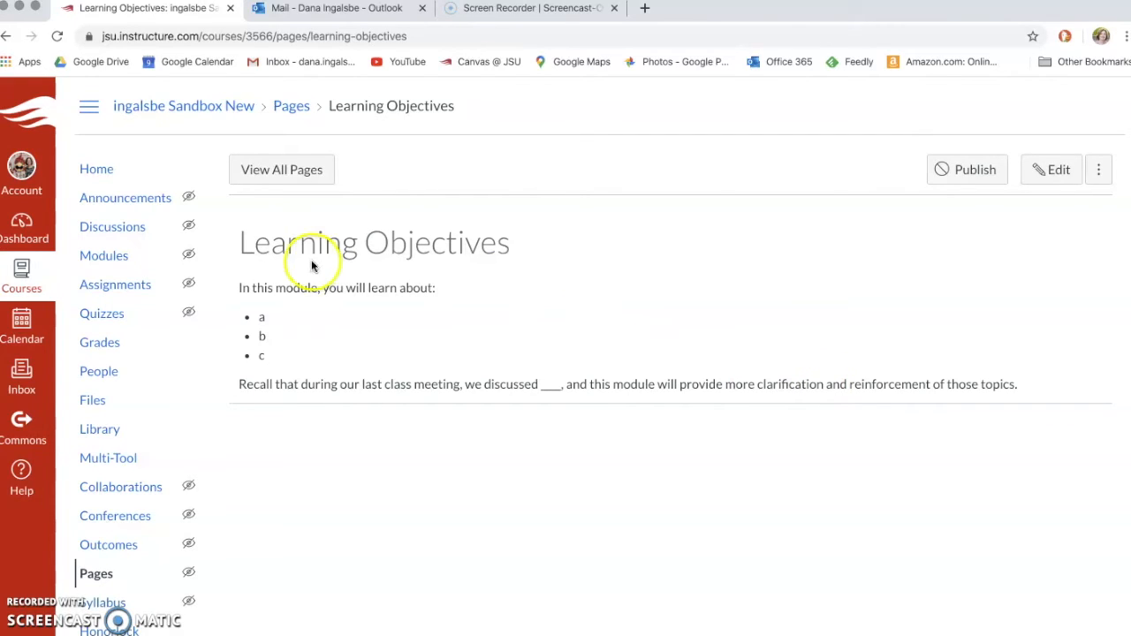
{"action": "left_click", "coordinate": [114, 258]}
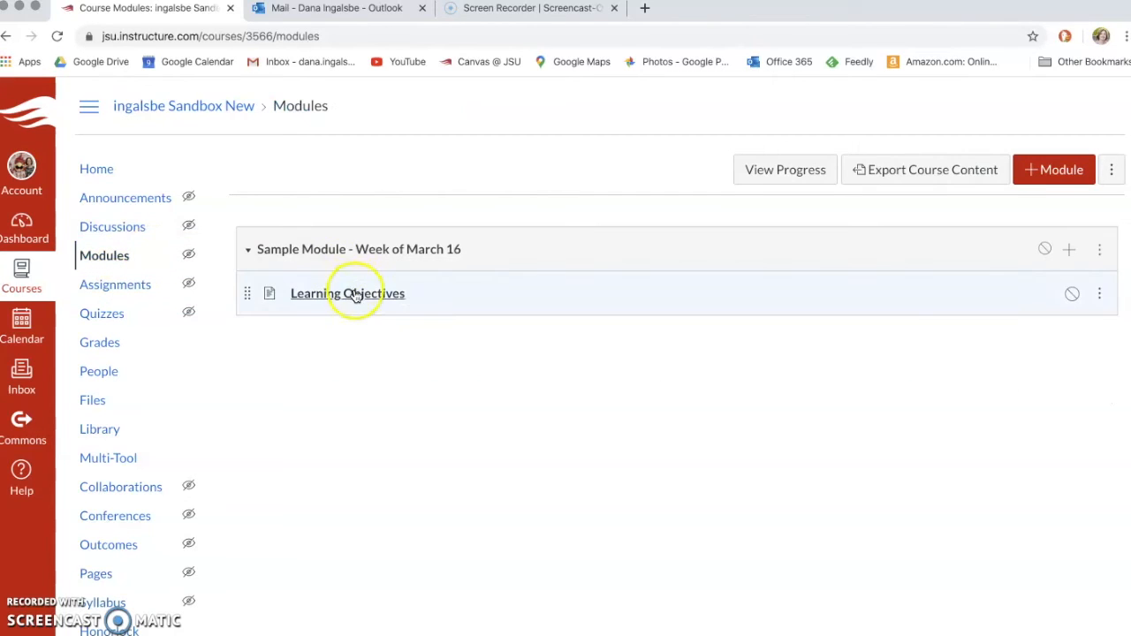
Step: Upload A3Example.pdf as a new file item in Sample Module - Week of March 16
{"action": "left_click", "coordinate": [1069, 250]}
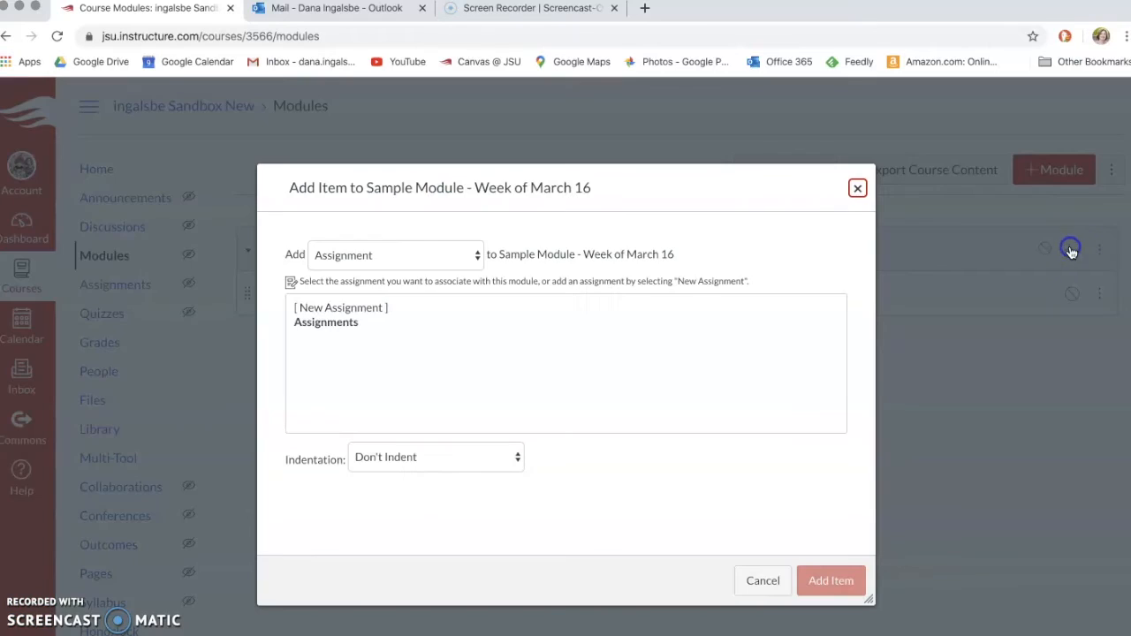
{"action": "left_click", "coordinate": [426, 262]}
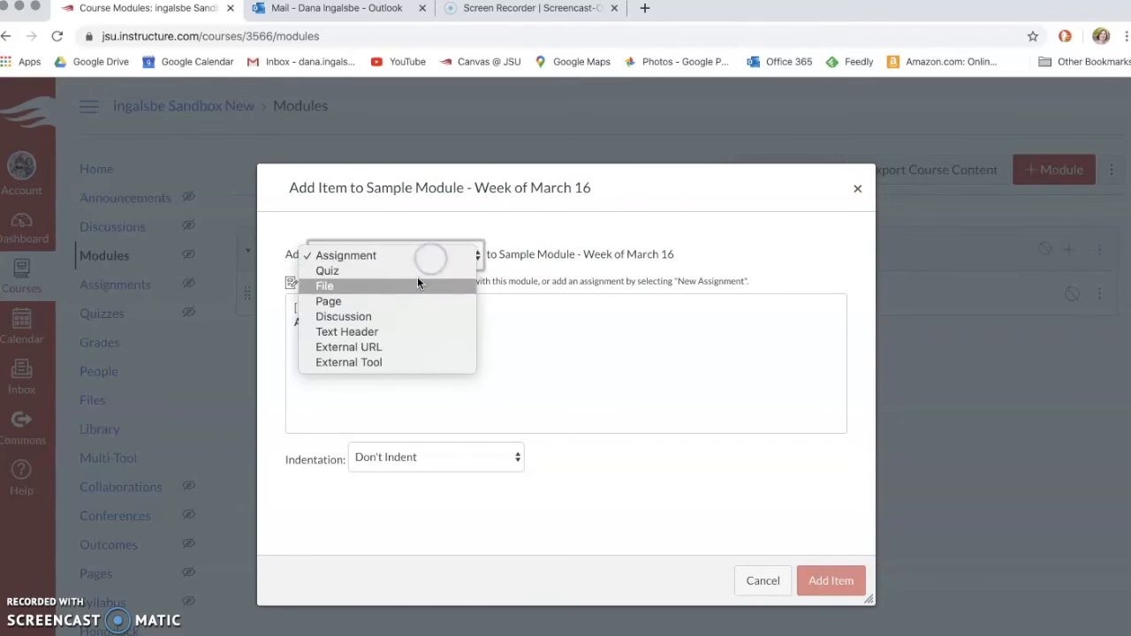
{"action": "left_click", "coordinate": [417, 279]}
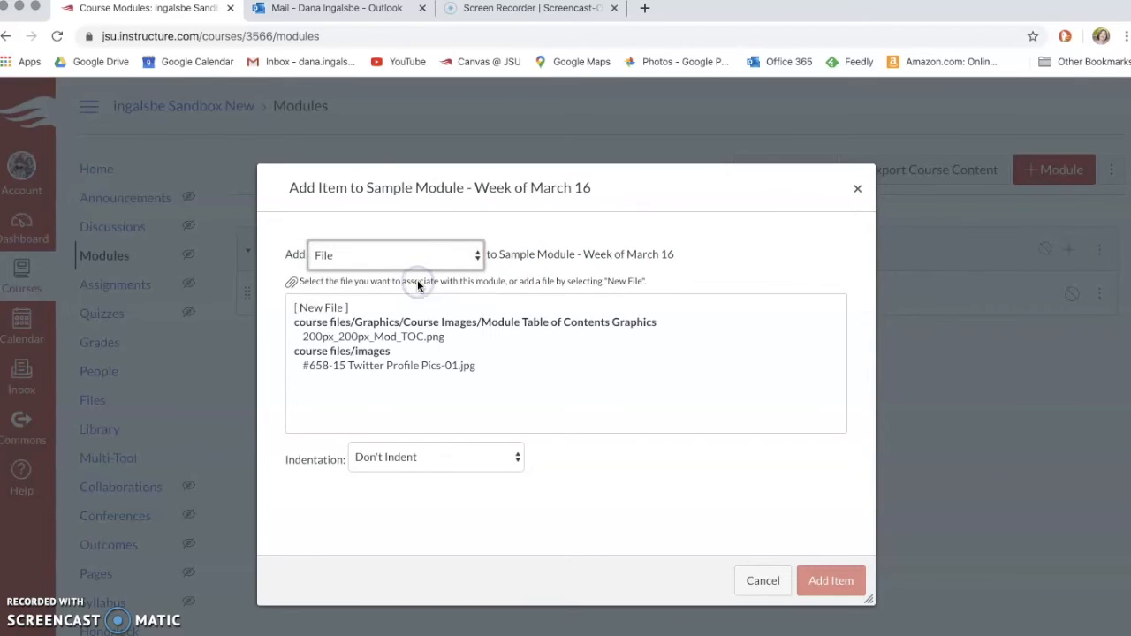
{"action": "left_click", "coordinate": [326, 308]}
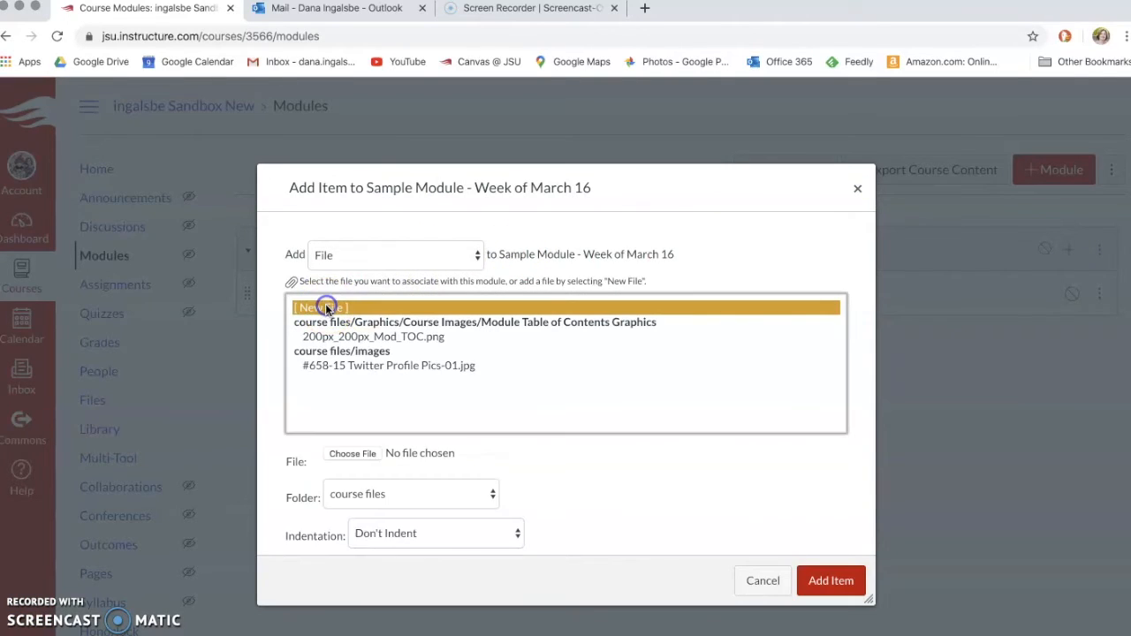
{"action": "left_click", "coordinate": [369, 455]}
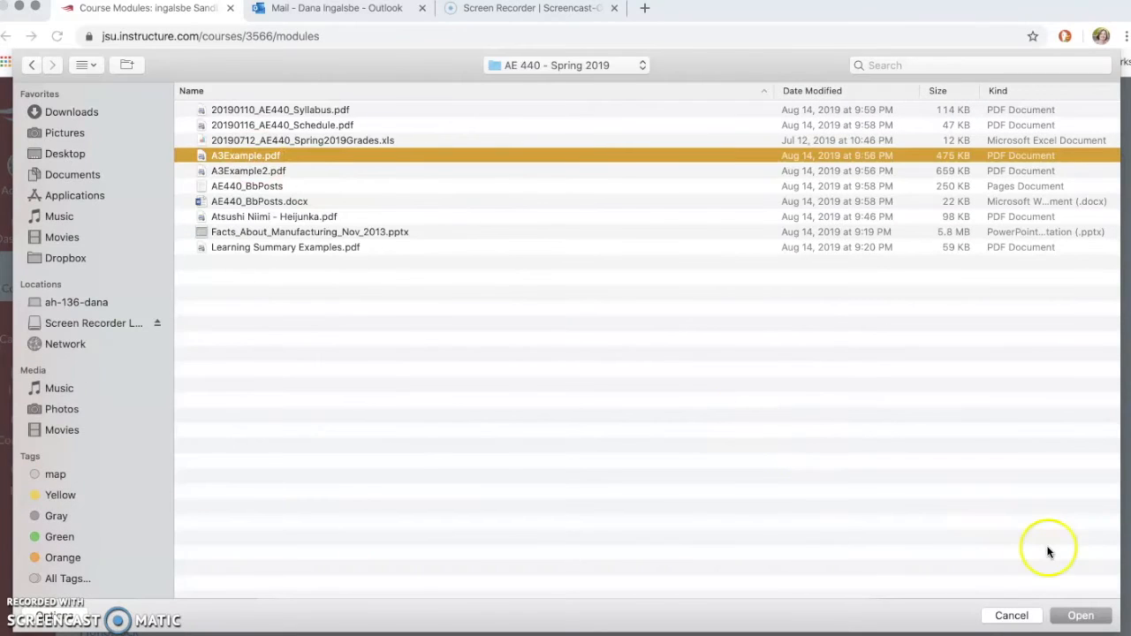
{"action": "left_click", "coordinate": [1082, 622]}
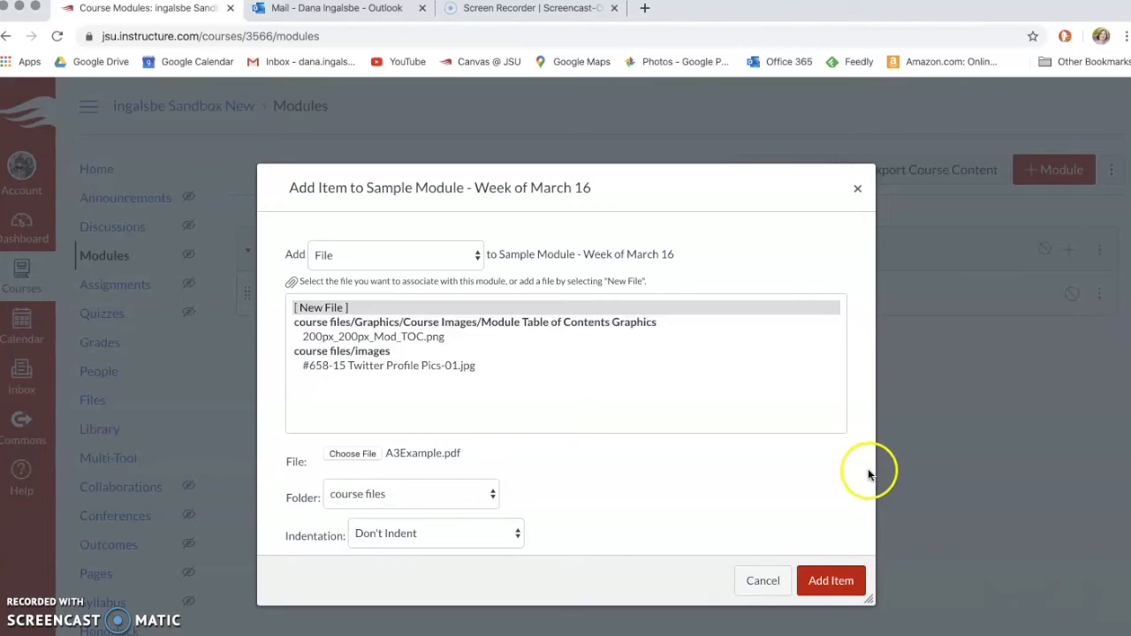
{"action": "left_click", "coordinate": [833, 581]}
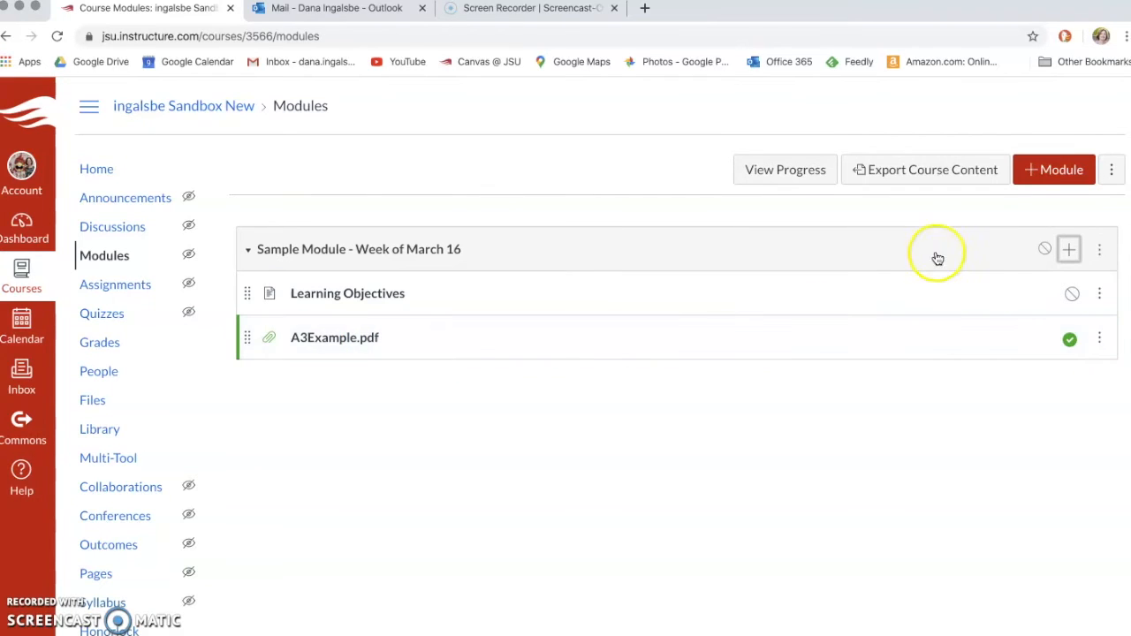
{"action": "left_click", "coordinate": [1071, 253]}
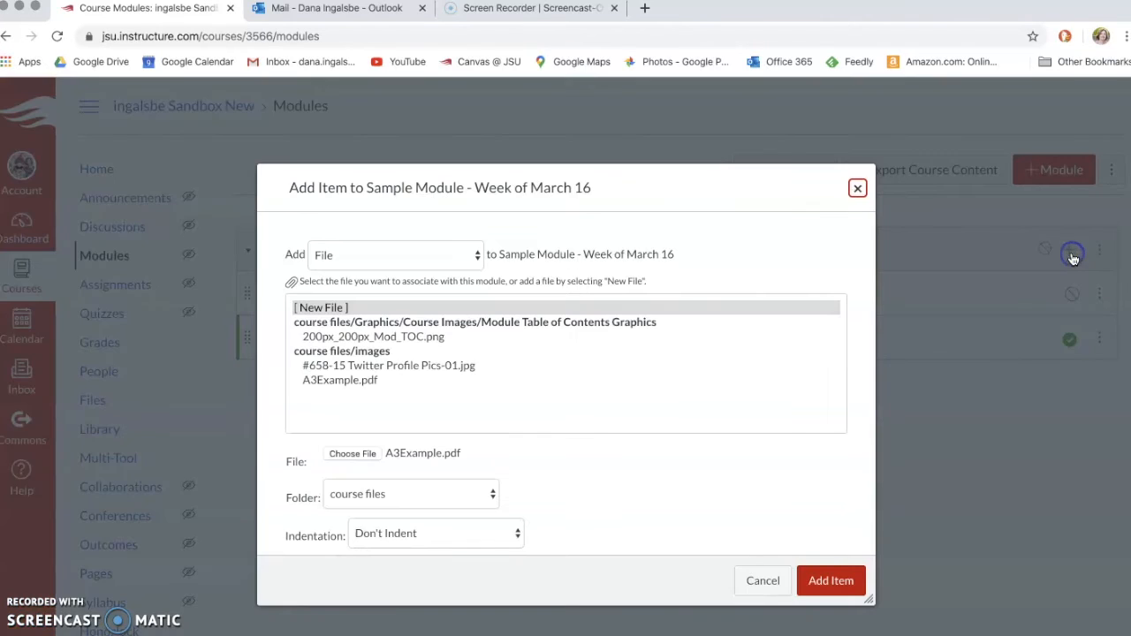
{"action": "left_click", "coordinate": [858, 188]}
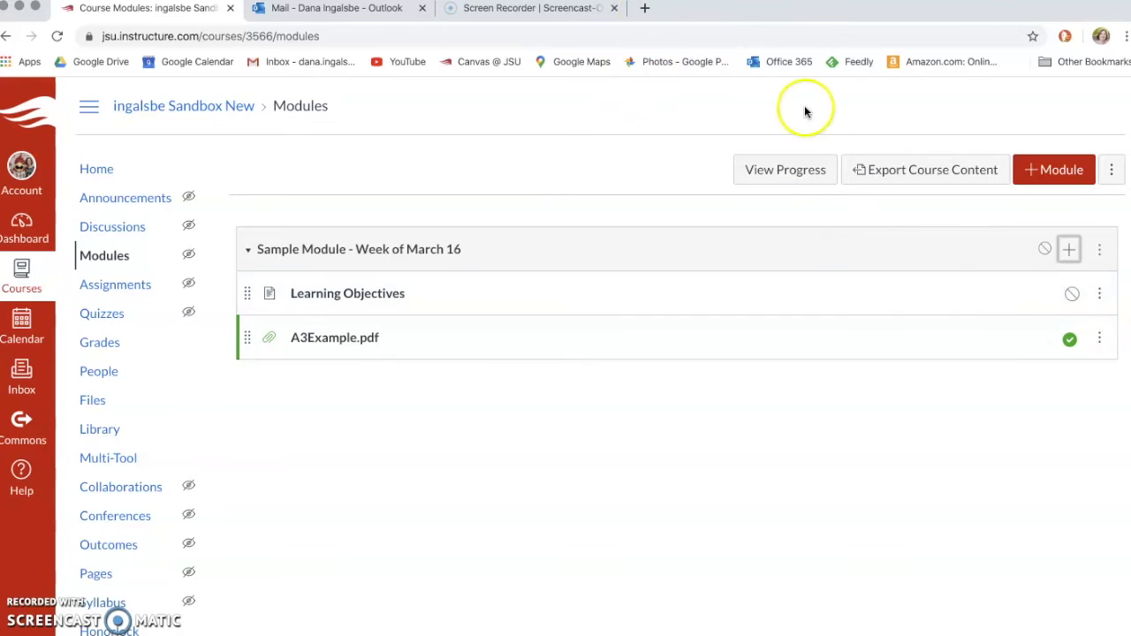
{"action": "left_click", "coordinate": [643, 11]}
Step: Copy the YouTube share link of the AE 440 - Week 7 video and return to Canvas
{"action": "left_click", "coordinate": [411, 62]}
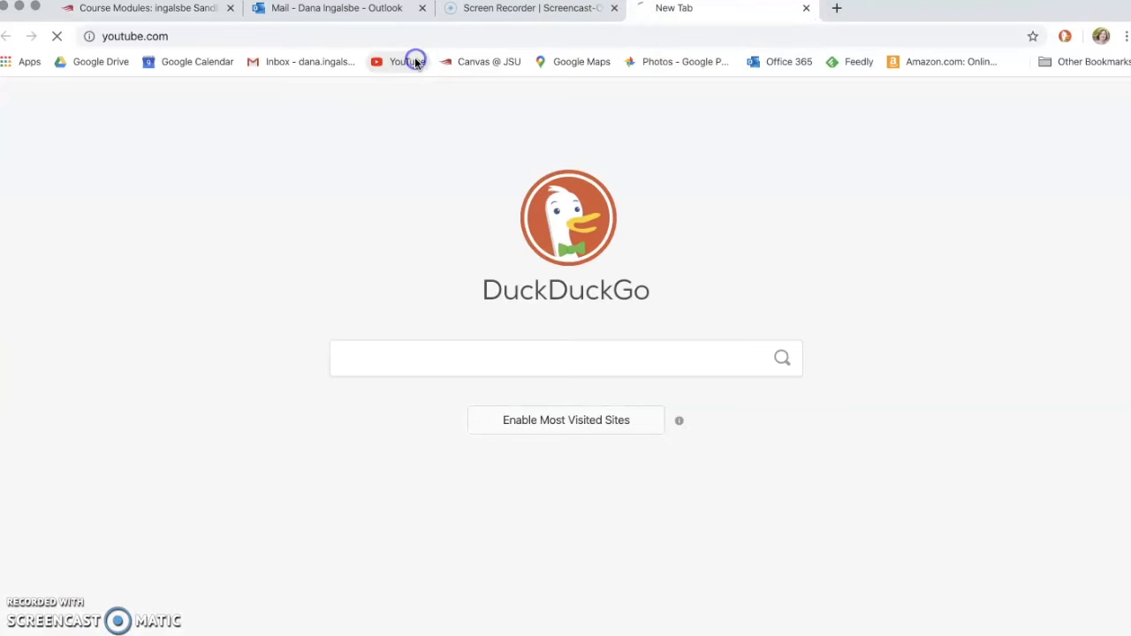
{"action": "left_click", "coordinate": [40, 561]}
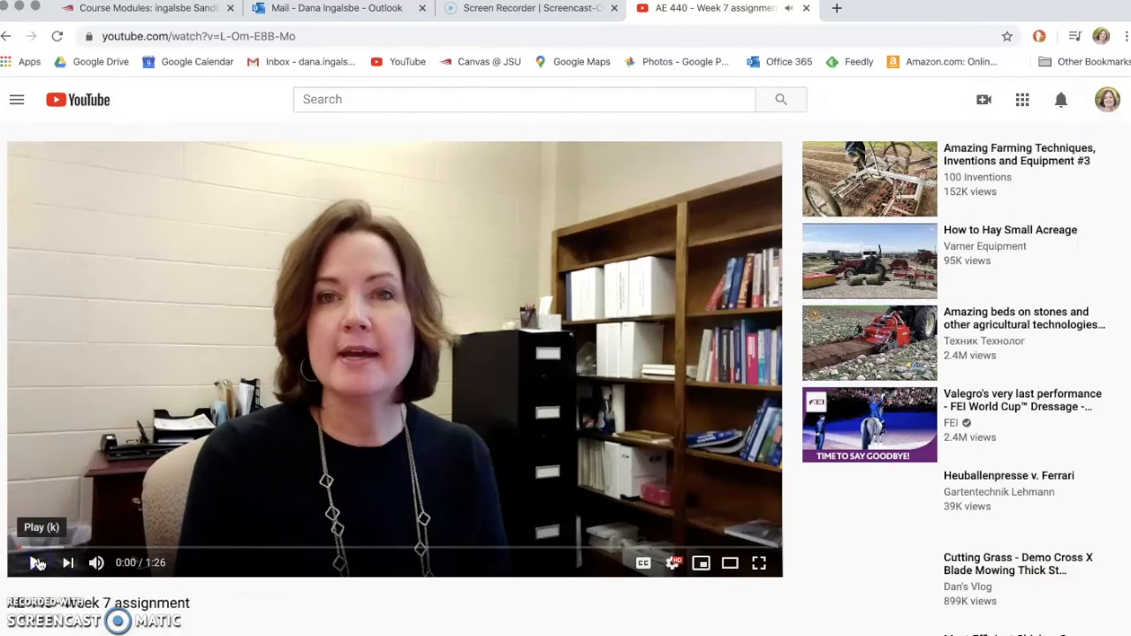
{"action": "scroll", "coordinate": [39, 564], "scroll_direction": "down", "scroll_amount": 1}
{"action": "scroll", "coordinate": [40, 563], "scroll_direction": "down", "scroll_amount": 1}
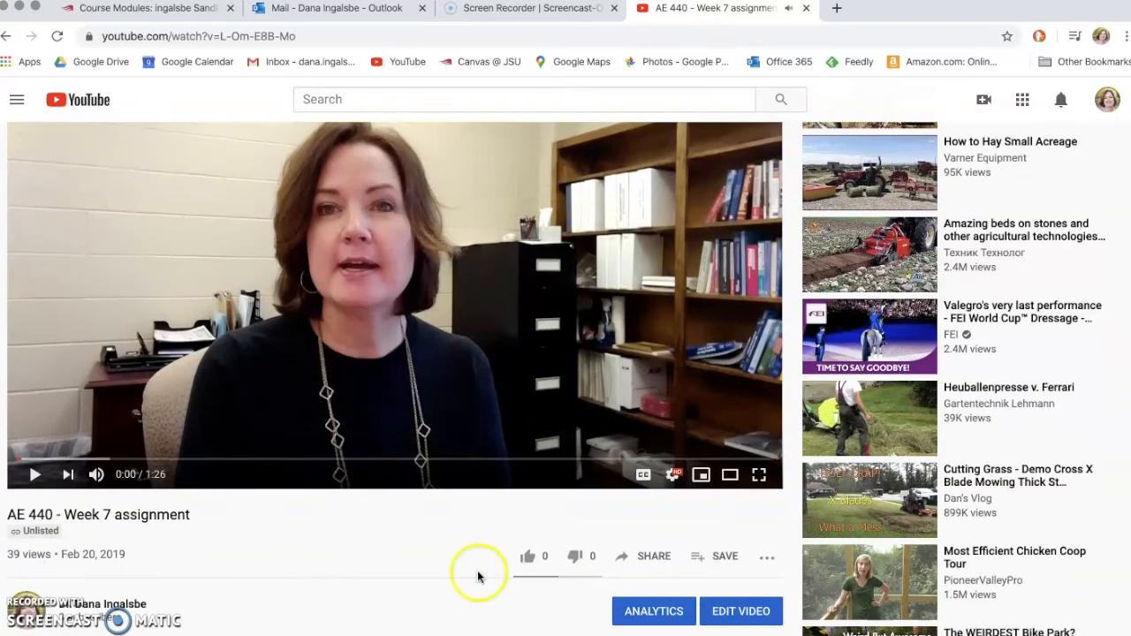
{"action": "left_click", "coordinate": [663, 558]}
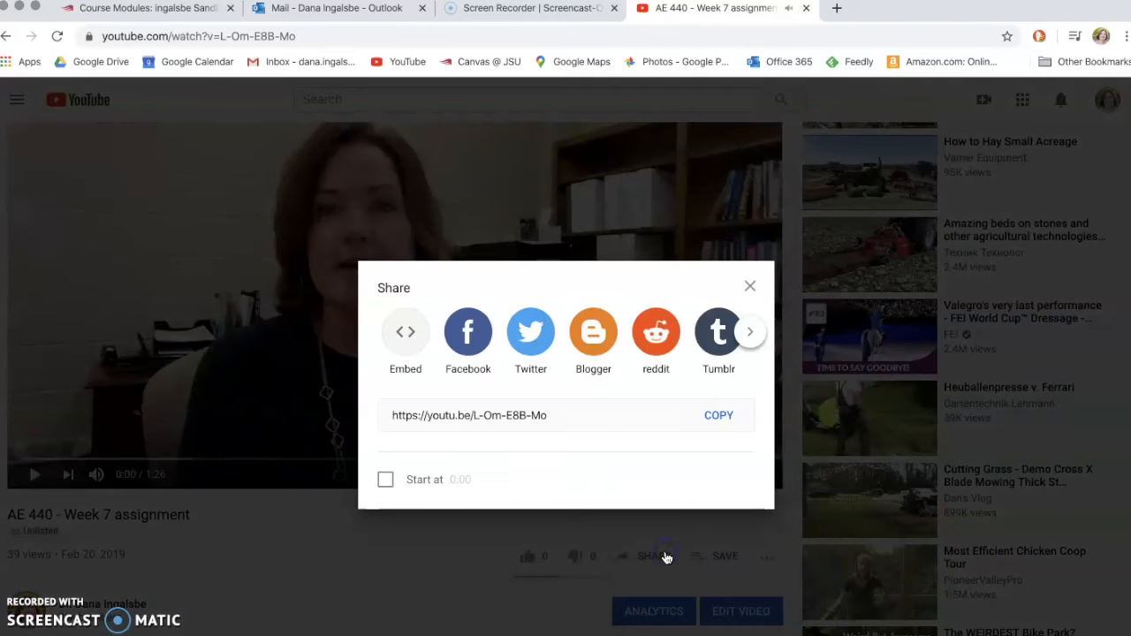
{"action": "left_click", "coordinate": [721, 417]}
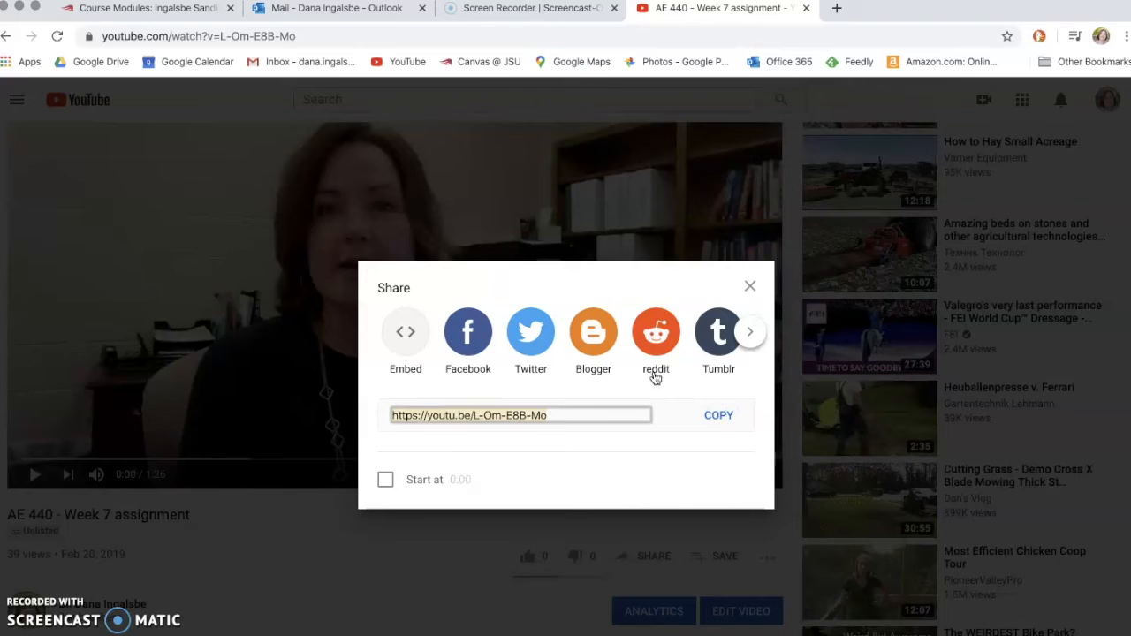
{"action": "left_click", "coordinate": [717, 412]}
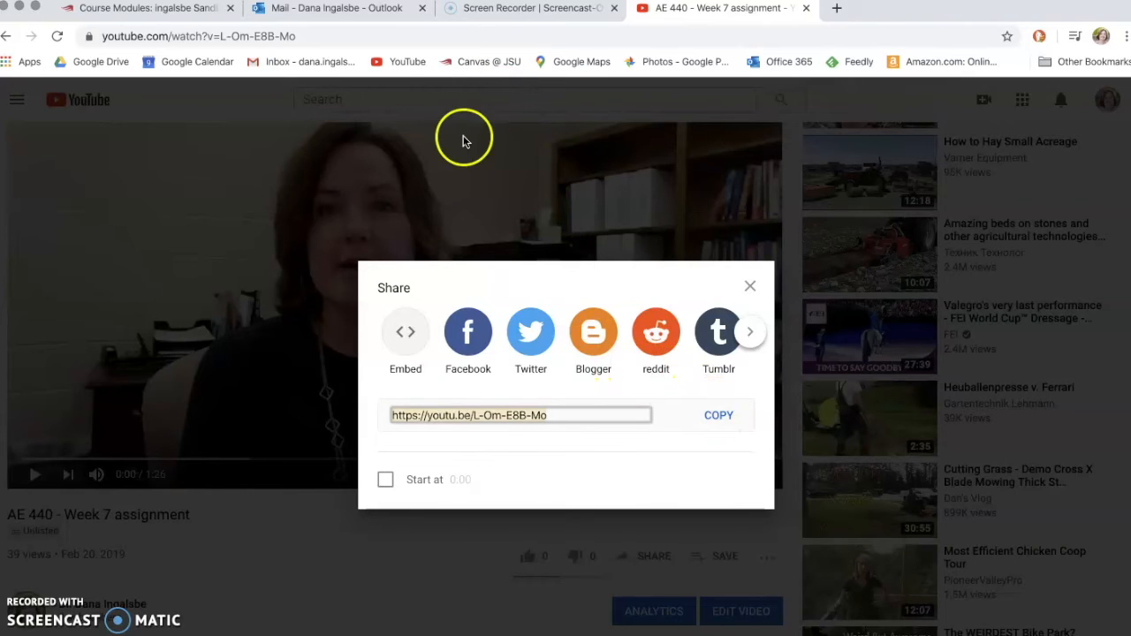
{"action": "left_click", "coordinate": [143, 8]}
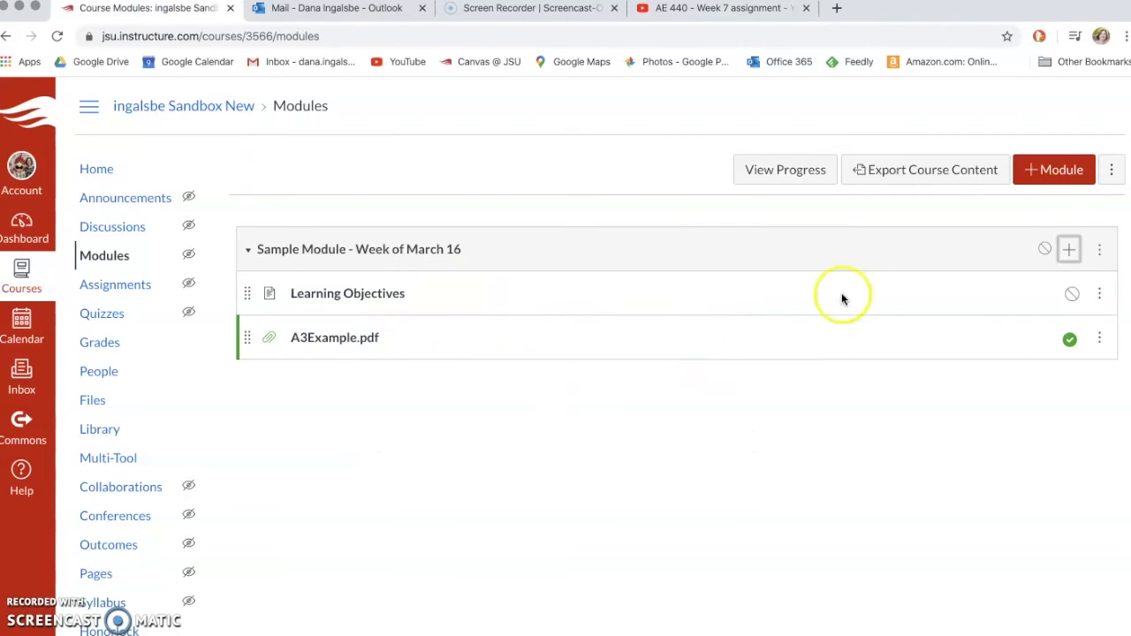
Step: Add an External URL item with the pasted YouTube link, named 'Video: All about A3 documents'
{"action": "left_click", "coordinate": [1069, 257]}
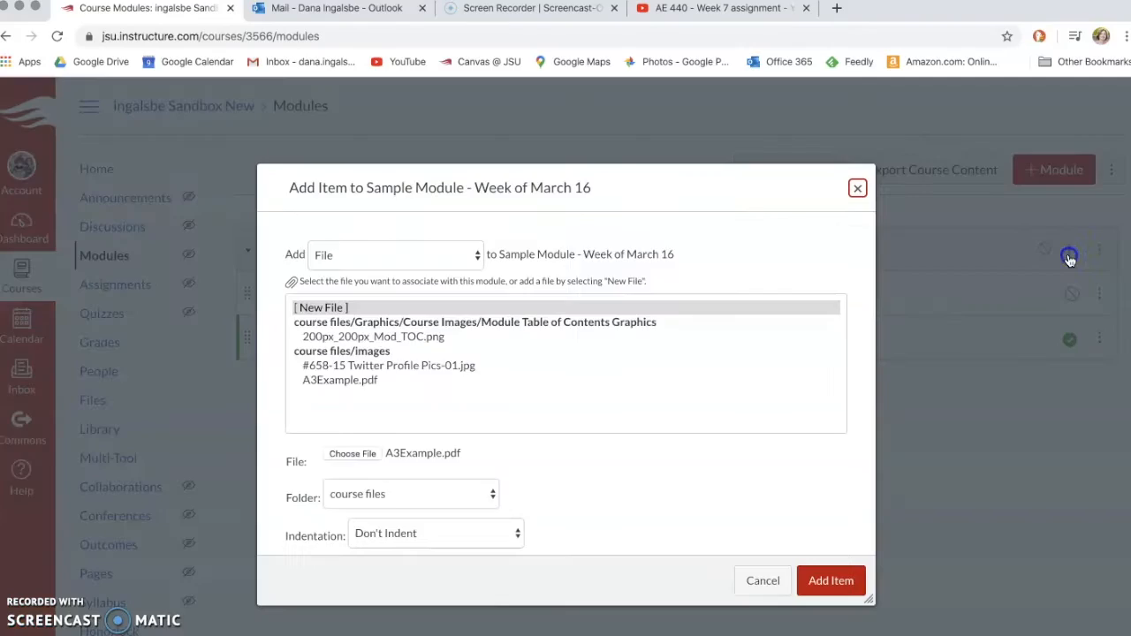
{"action": "left_click", "coordinate": [450, 259]}
{"action": "left_click", "coordinate": [424, 315]}
{"action": "left_click", "coordinate": [394, 309]}
{"action": "key", "text": "super+v"}
{"action": "left_click", "coordinate": [403, 345]}
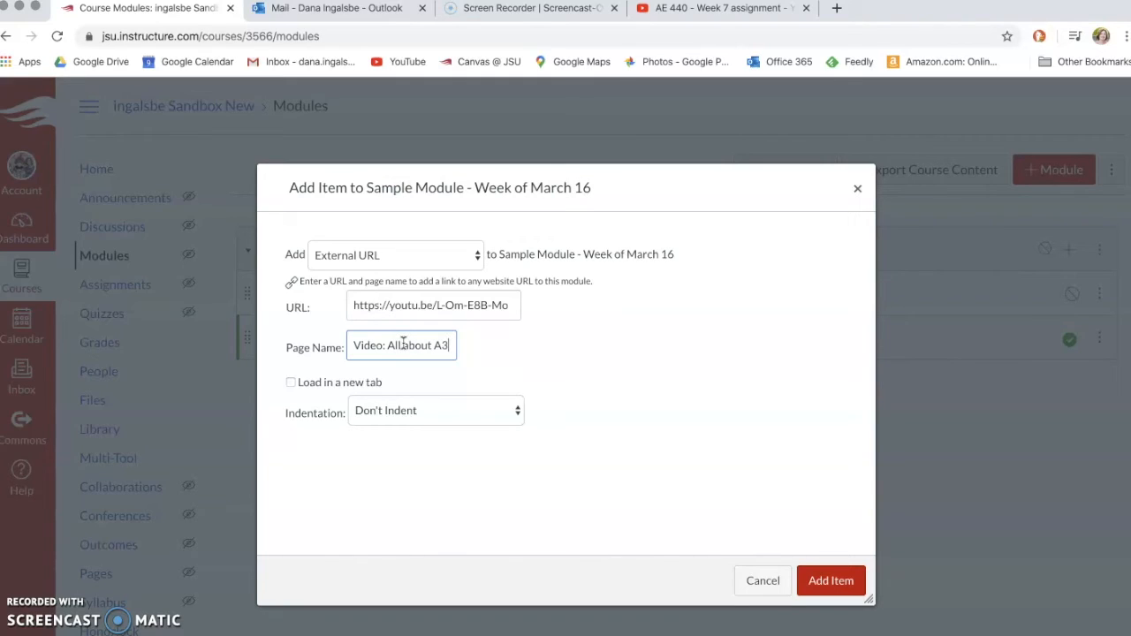
{"action": "type", "text": "documents"}
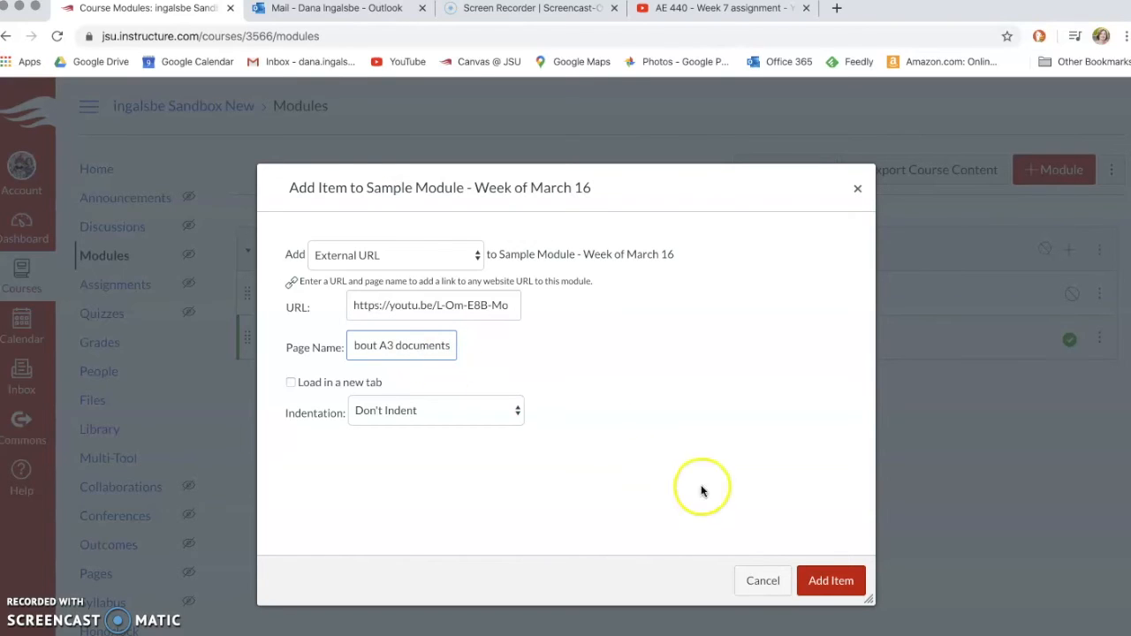
{"action": "left_click", "coordinate": [829, 580]}
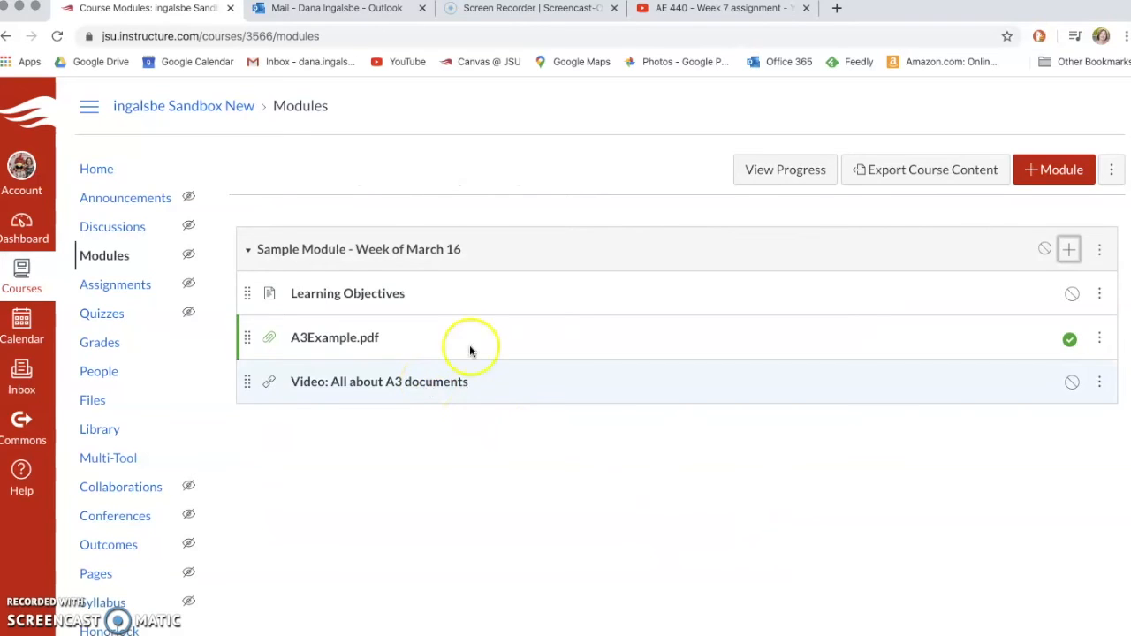
Step: Add a new assignment item 'A3 Document Assignment' to the module
{"action": "left_click", "coordinate": [1068, 251]}
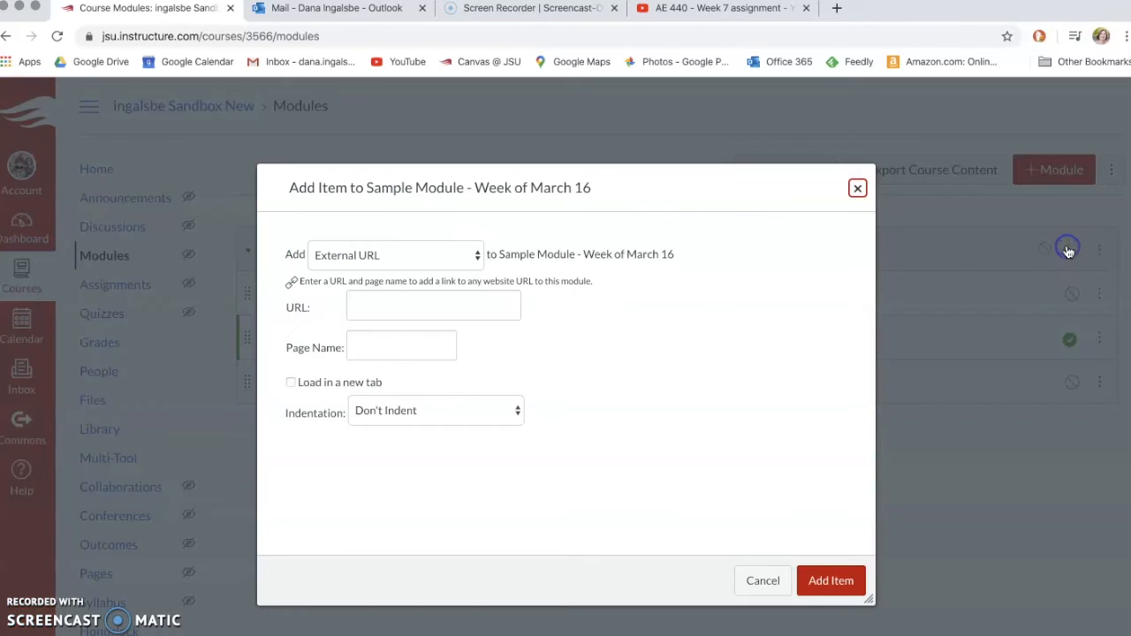
{"action": "left_click", "coordinate": [419, 259]}
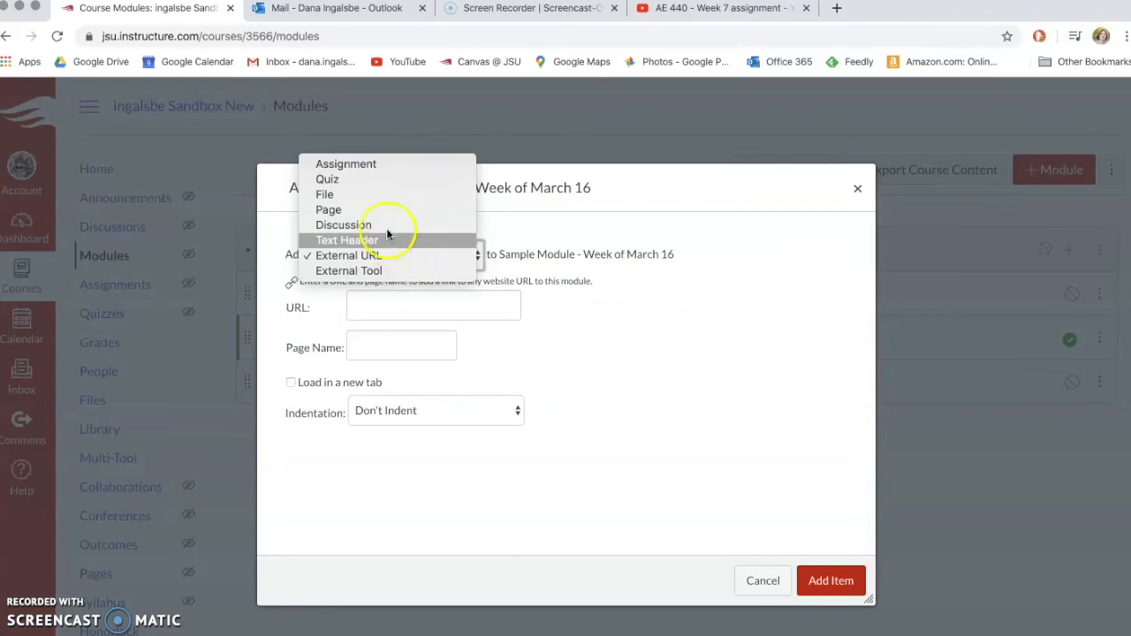
{"action": "left_click", "coordinate": [390, 164]}
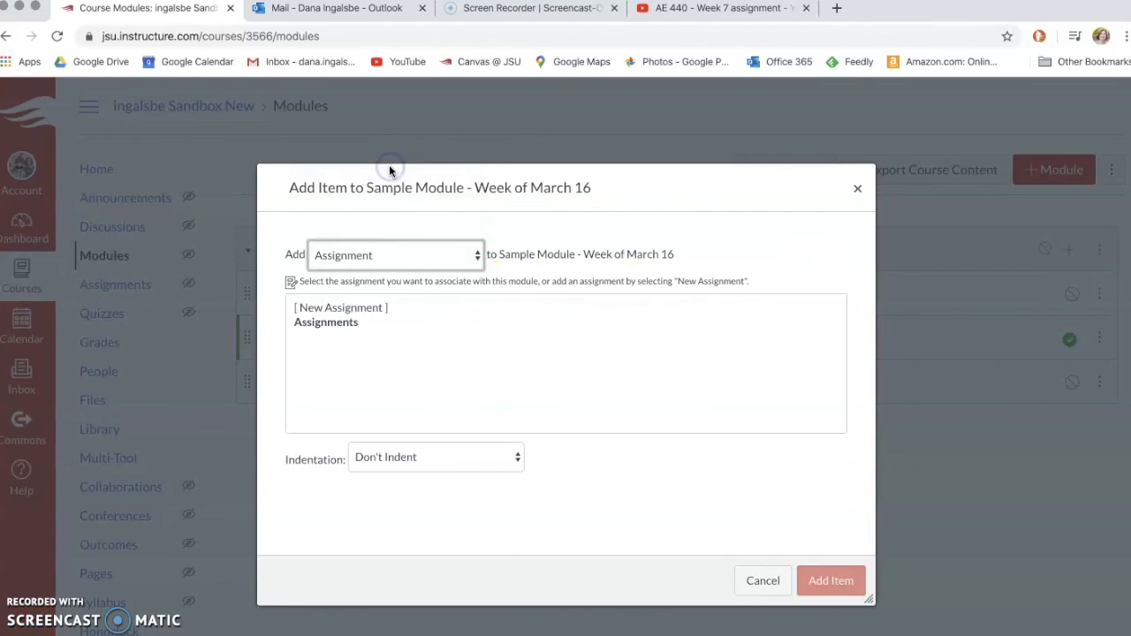
{"action": "left_click", "coordinate": [358, 307]}
{"action": "left_click", "coordinate": [409, 458]}
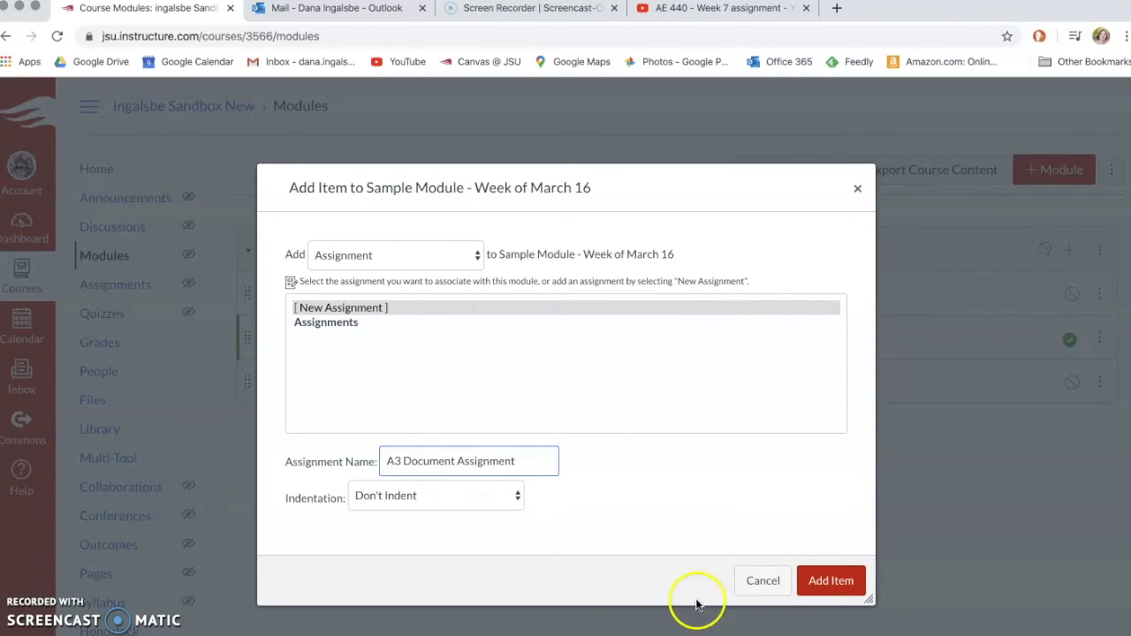
{"action": "left_click", "coordinate": [829, 582]}
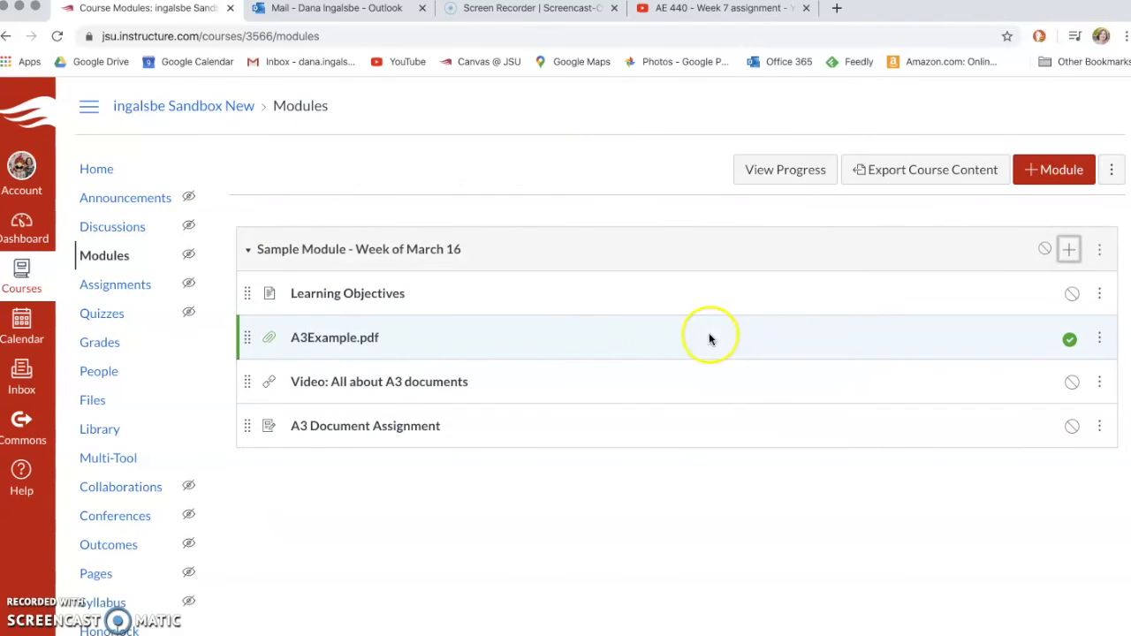
Step: Open A3 Document Assignment for editing and review its points, submission type and assignees
{"action": "left_click", "coordinate": [400, 429]}
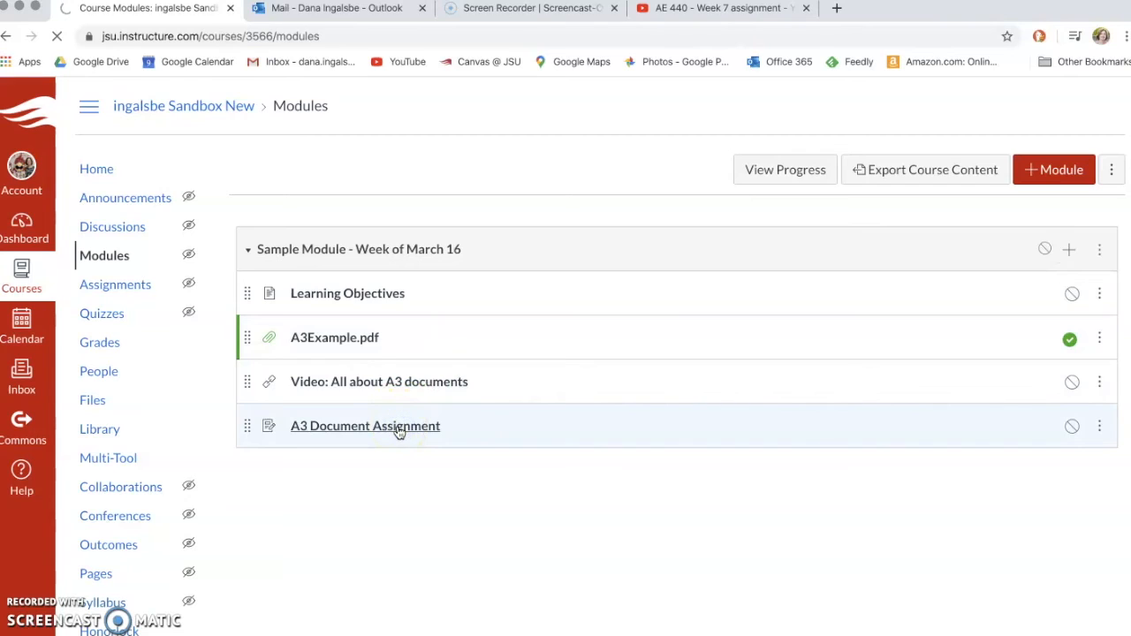
{"action": "left_click", "coordinate": [830, 170]}
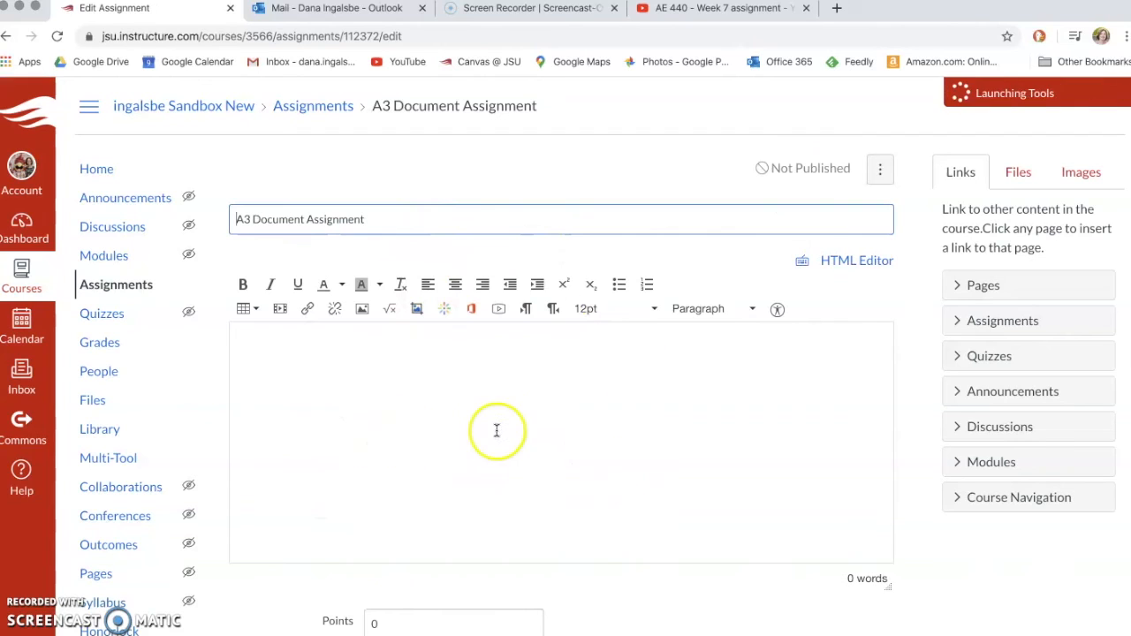
{"action": "scroll", "coordinate": [642, 487], "scroll_direction": "down", "scroll_amount": 5}
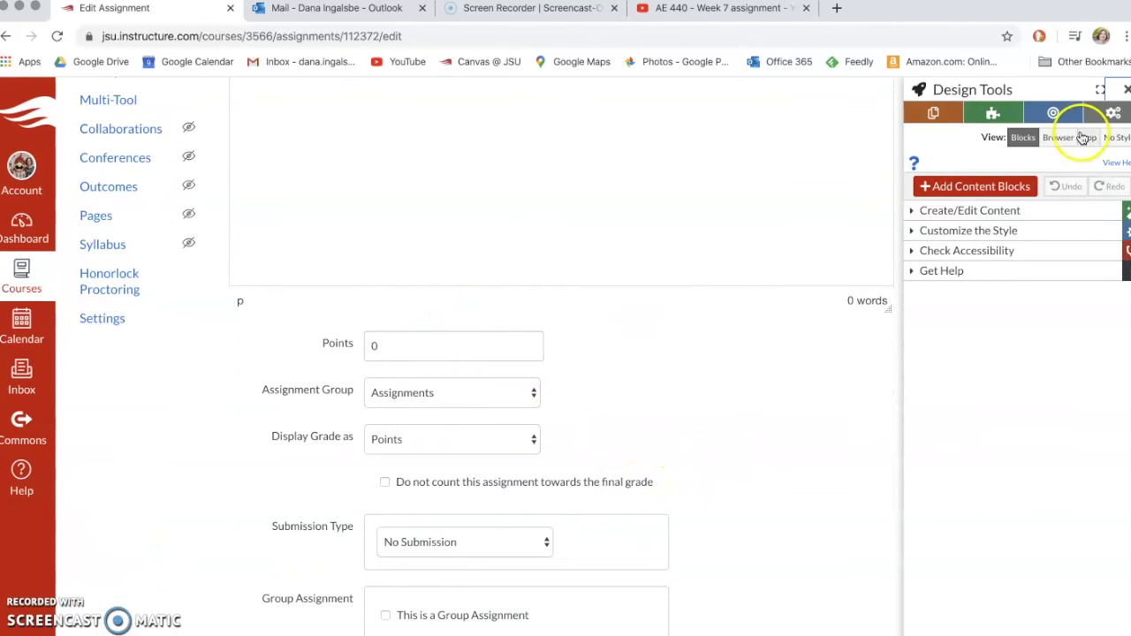
{"action": "left_click", "coordinate": [1127, 89]}
{"action": "scroll", "coordinate": [543, 330], "scroll_direction": "down", "scroll_amount": 5}
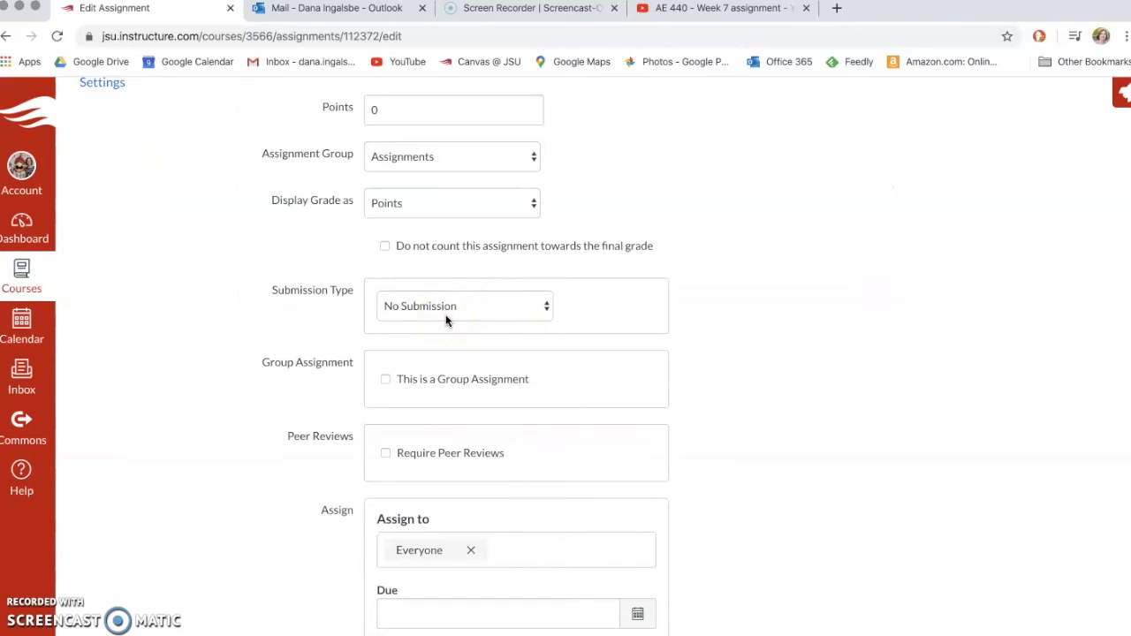
{"action": "scroll", "coordinate": [446, 320], "scroll_direction": "down", "scroll_amount": 2}
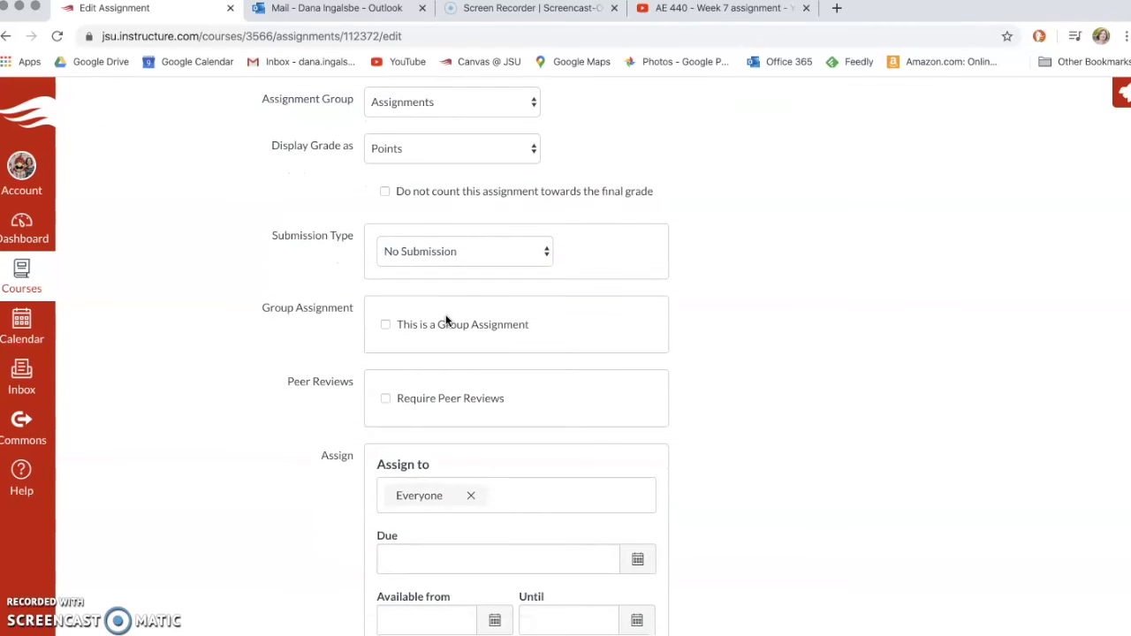
Step: Save the A3 Document Assignment with group assignment turned back off and no group set created
{"action": "left_click", "coordinate": [386, 327]}
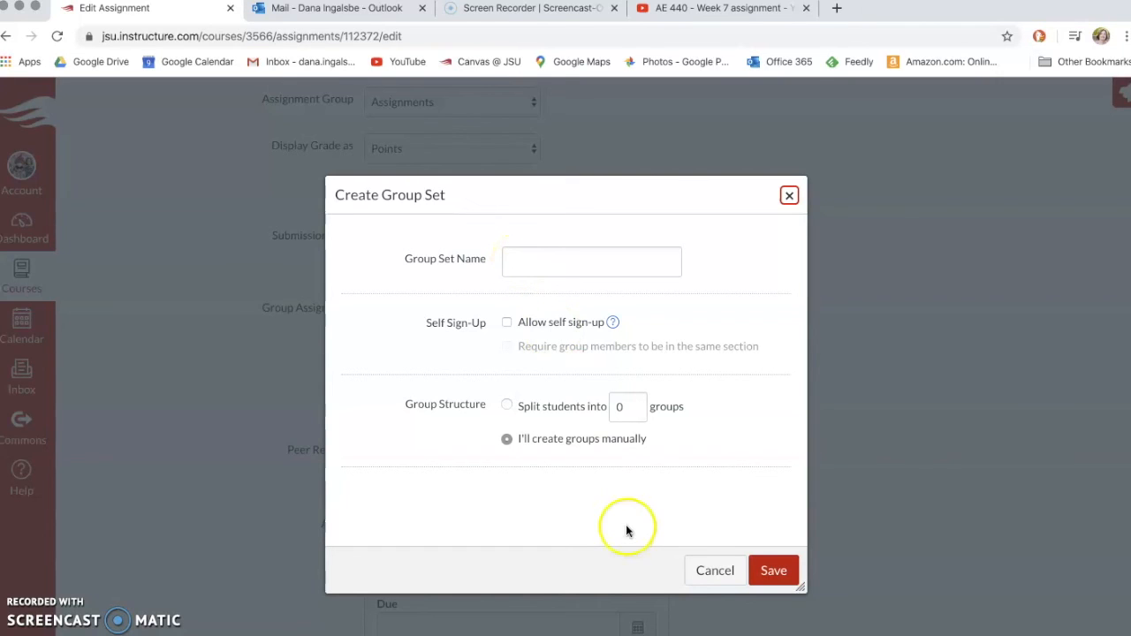
{"action": "left_click", "coordinate": [715, 571]}
{"action": "scroll", "coordinate": [707, 575], "scroll_direction": "down", "scroll_amount": 5}
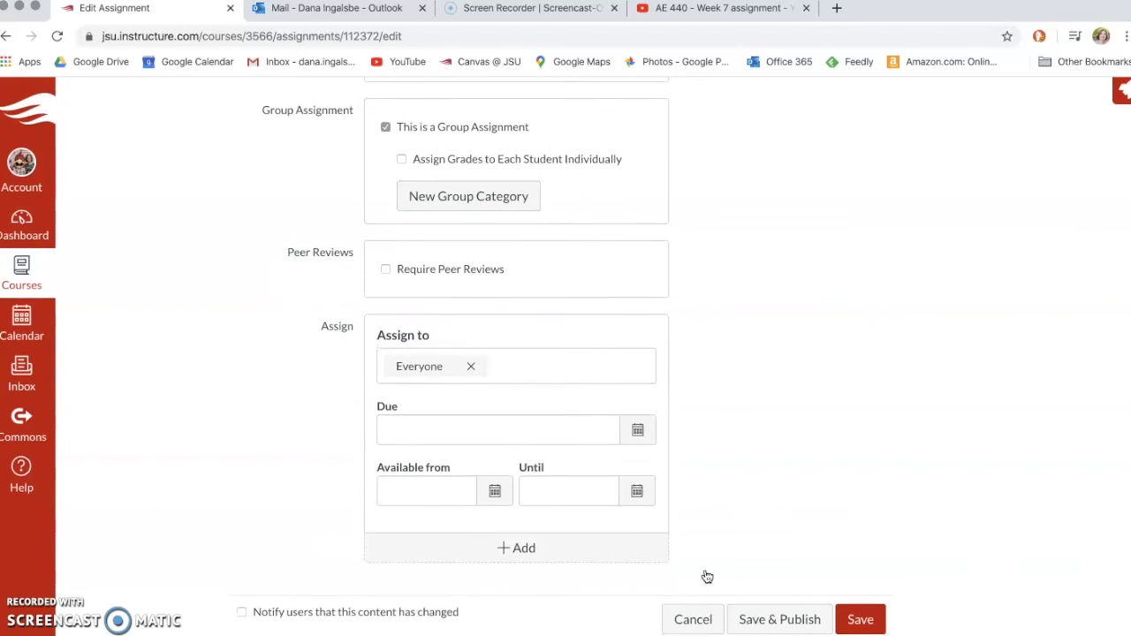
{"action": "left_click", "coordinate": [861, 624]}
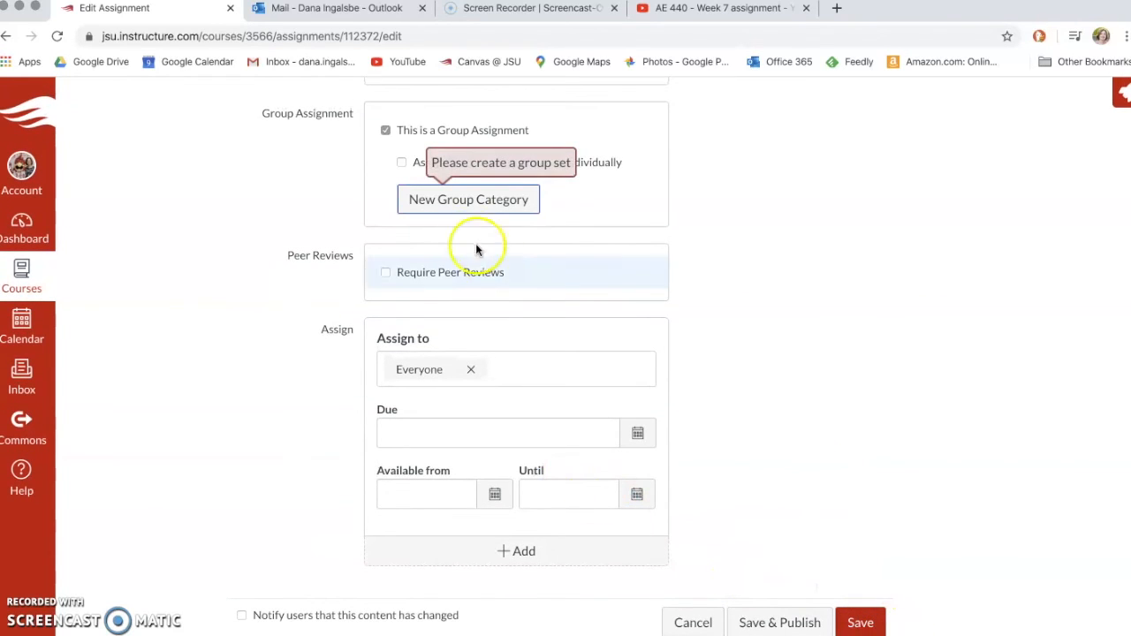
{"action": "left_click", "coordinate": [385, 130]}
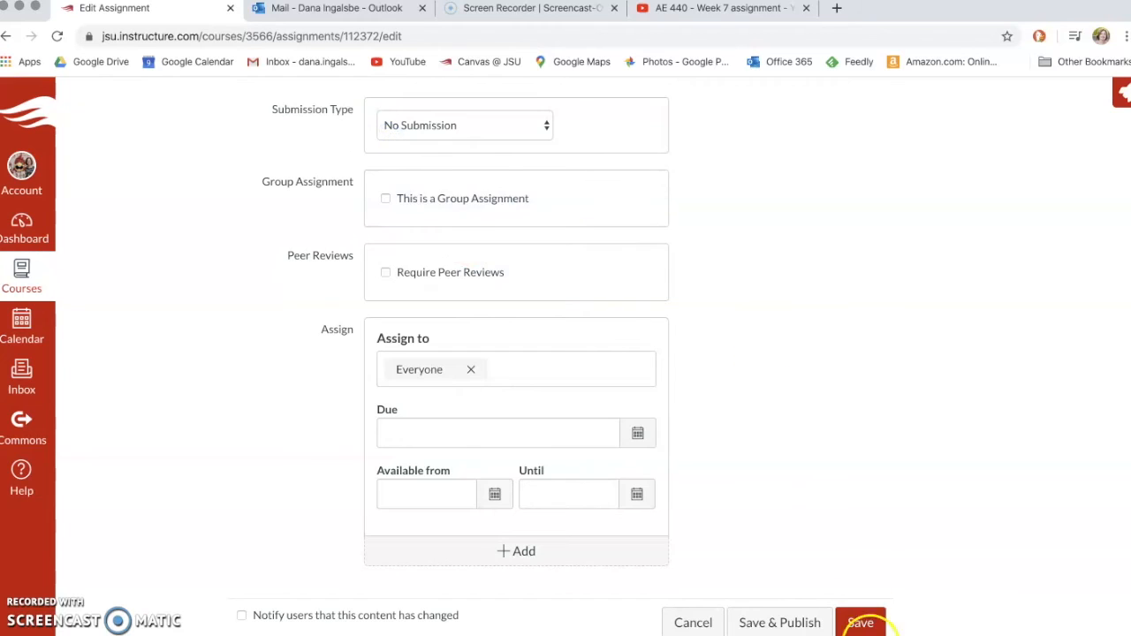
{"action": "left_click", "coordinate": [860, 624]}
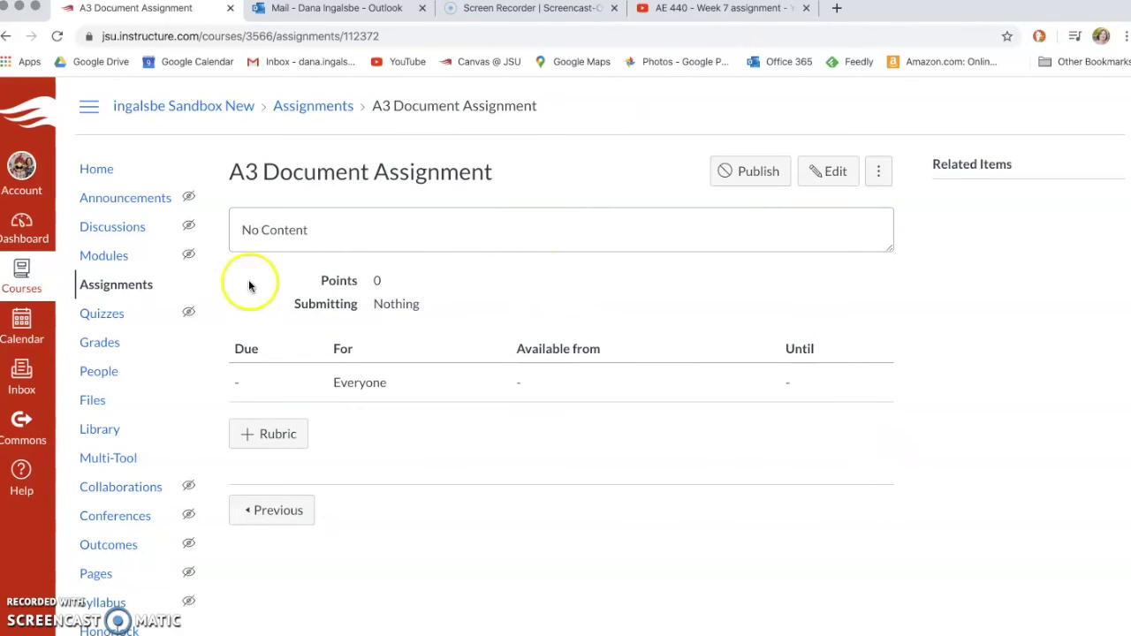
Step: Return to the course Modules page to see the A3 Document Assignment at 0 pts
{"action": "left_click", "coordinate": [106, 256]}
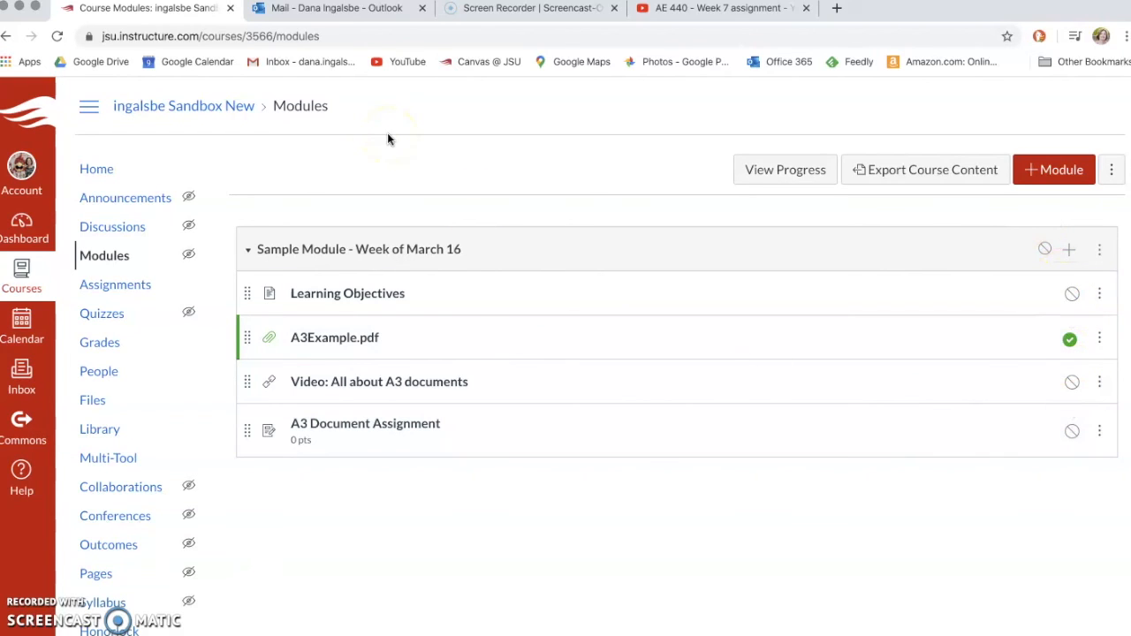
{"action": "left_click", "coordinate": [102, 170]}
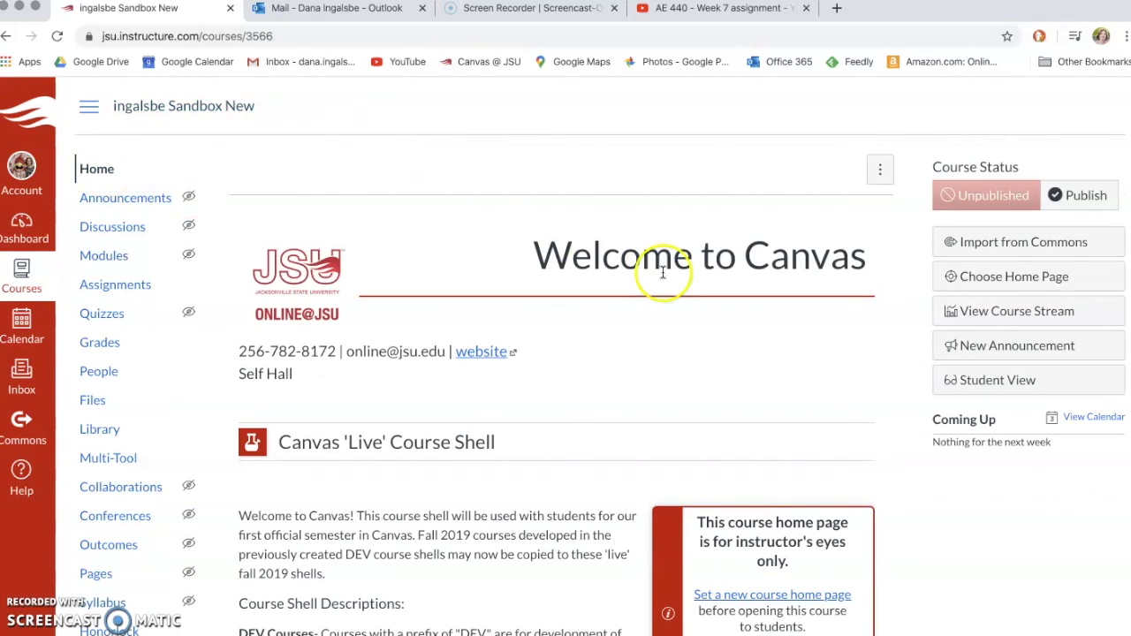
{"action": "left_click", "coordinate": [976, 382]}
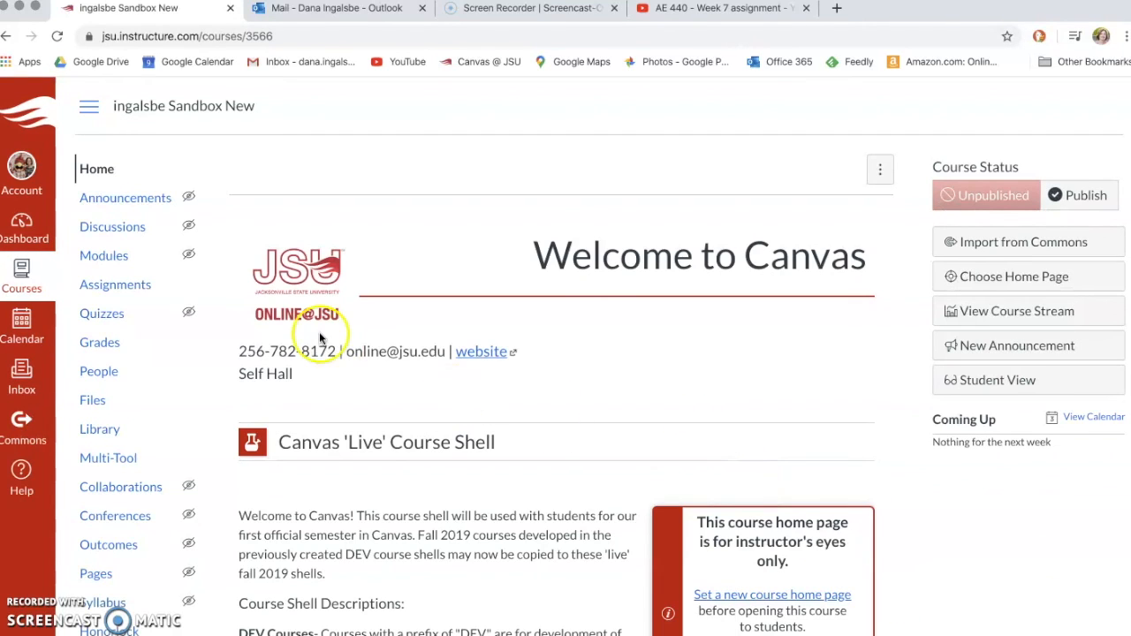
{"action": "left_click", "coordinate": [106, 258]}
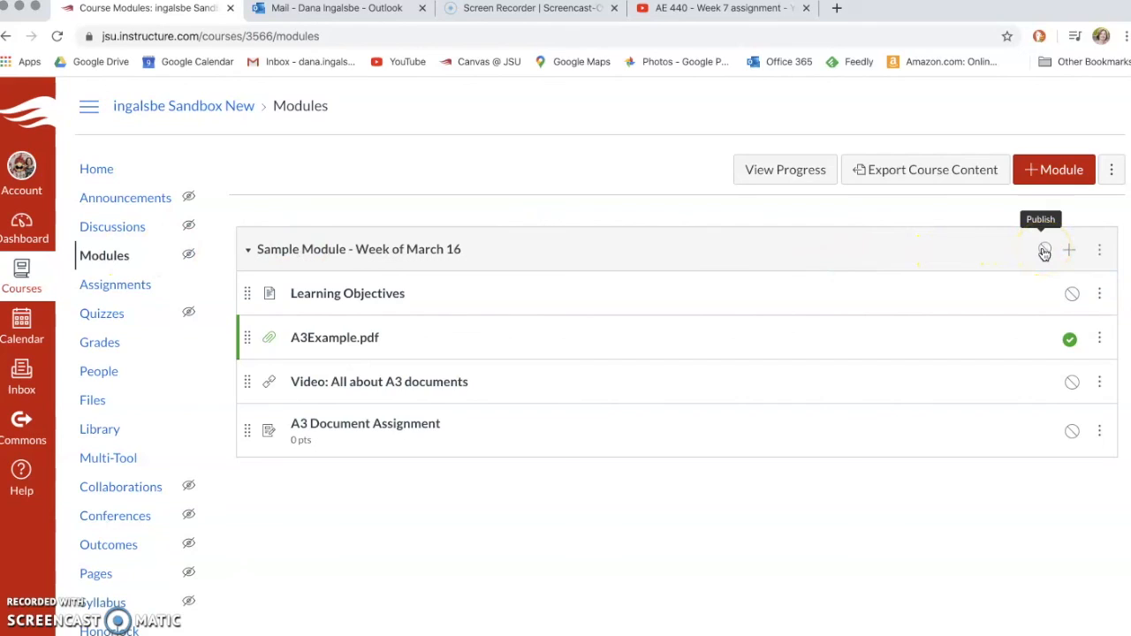
Step: Publish the Sample Module together with all four of its items
{"action": "left_click", "coordinate": [1045, 252]}
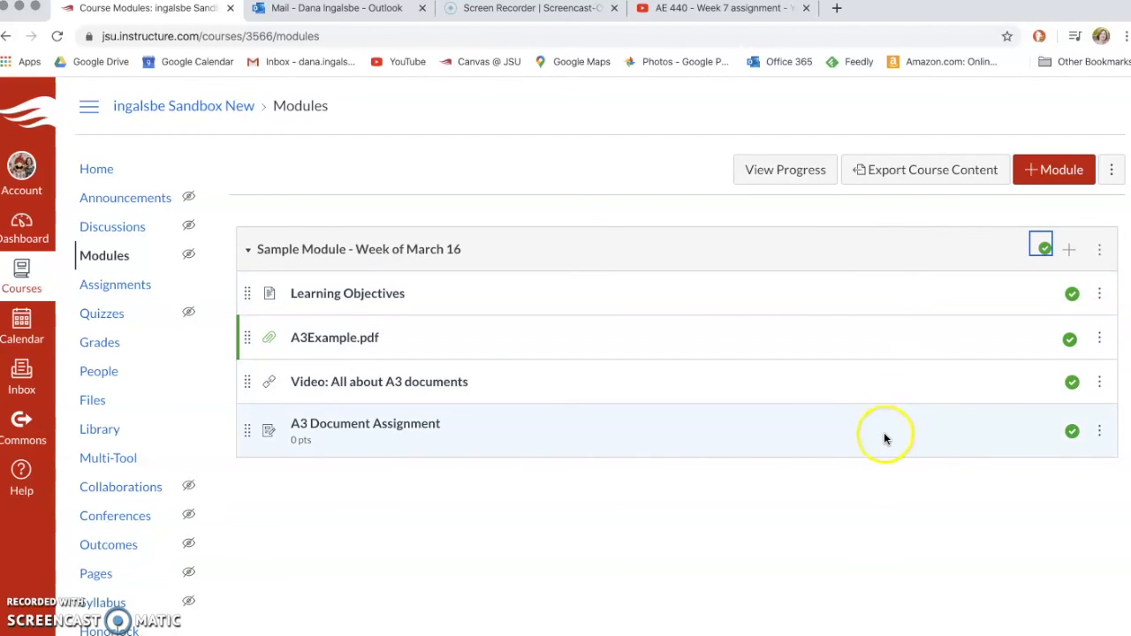
Step: Go to the course home page
{"action": "left_click", "coordinate": [107, 170]}
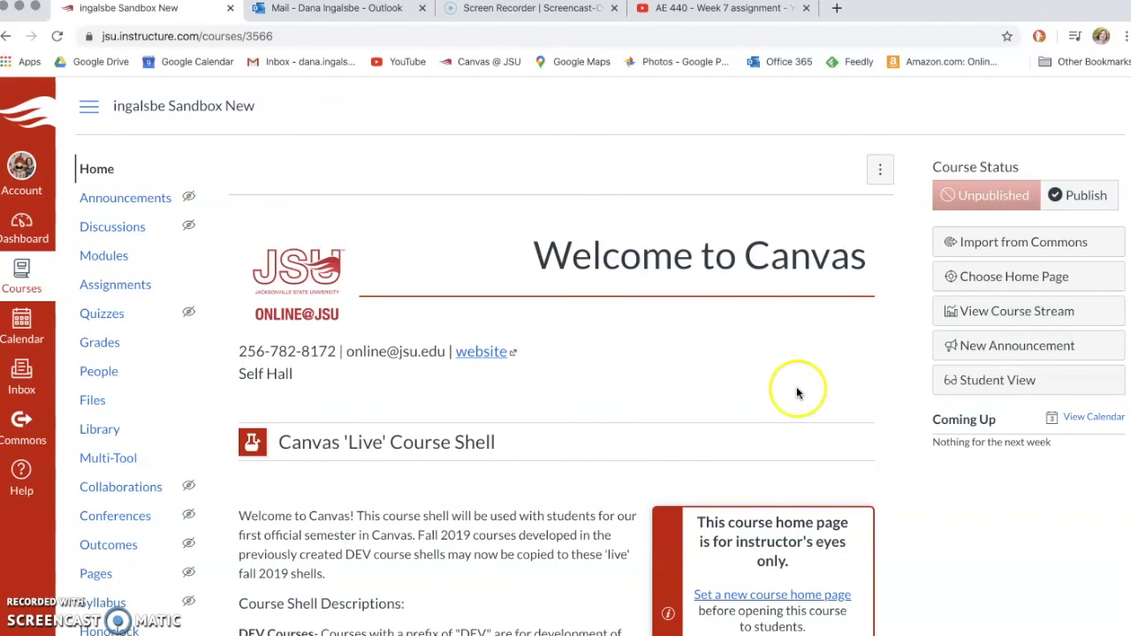
Step: Enter Student View and browse the Modules and Assignments pages as a student
{"action": "left_click", "coordinate": [979, 384]}
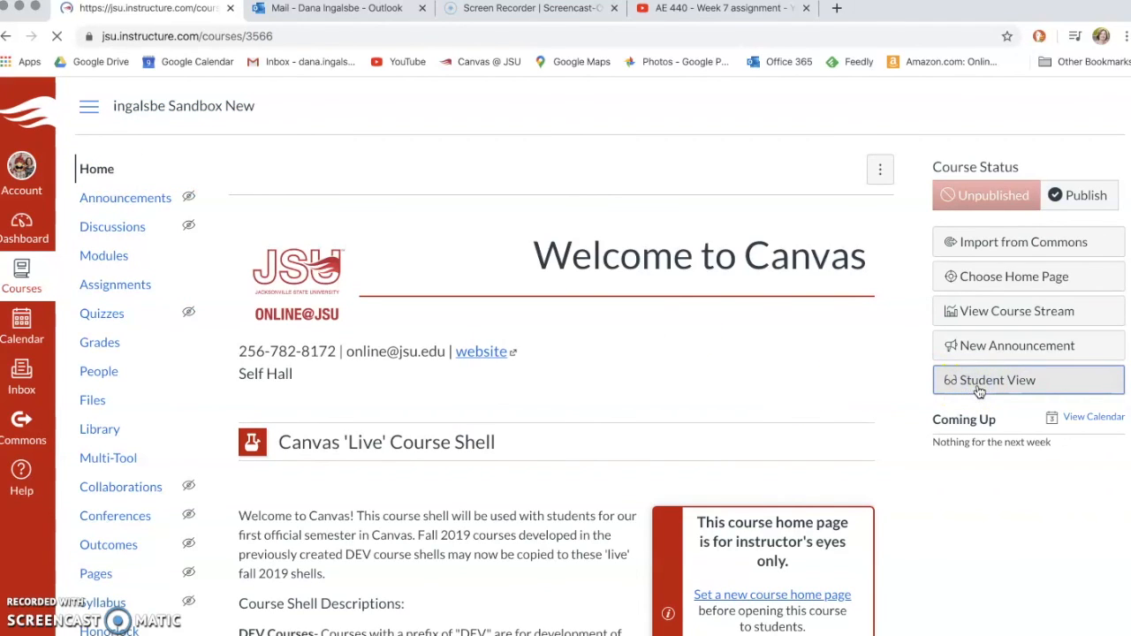
{"action": "left_click", "coordinate": [99, 203]}
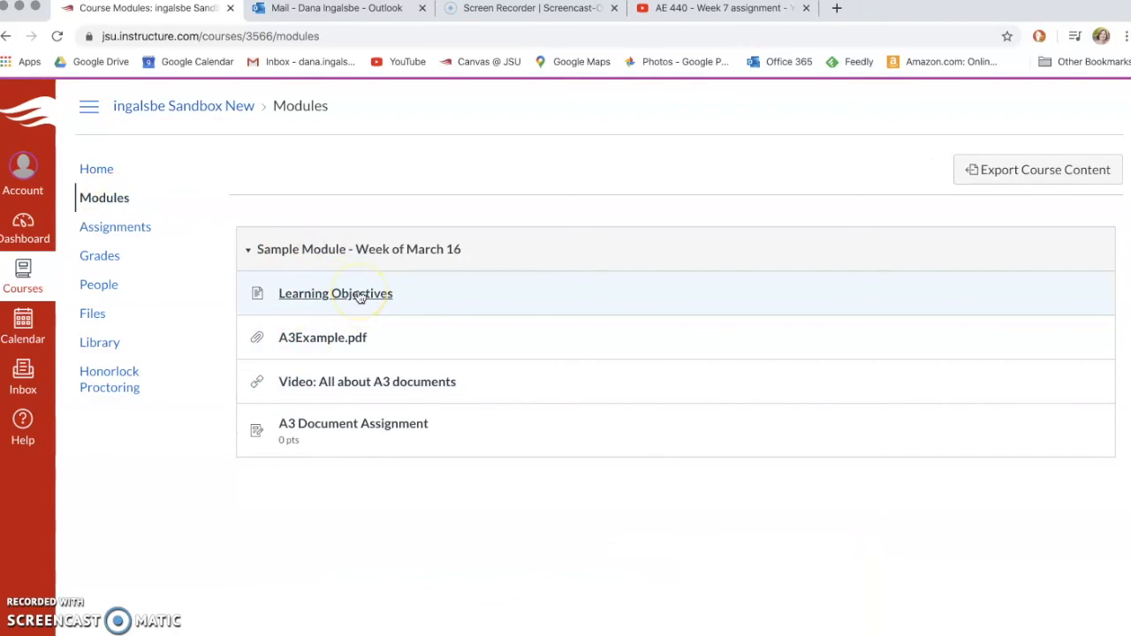
{"action": "left_click", "coordinate": [137, 232]}
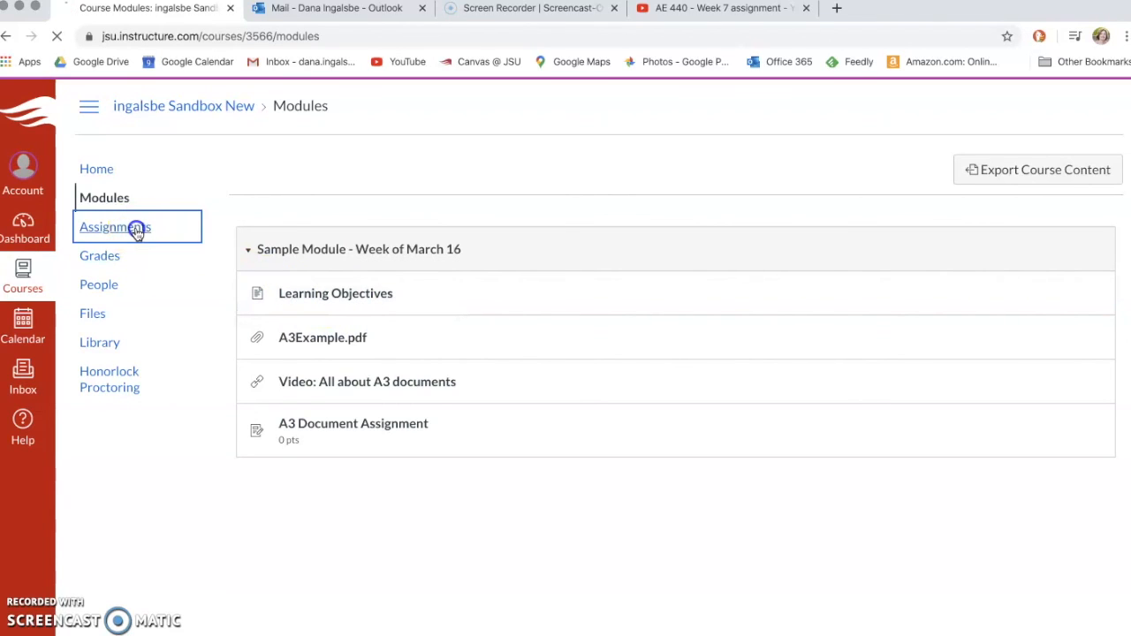